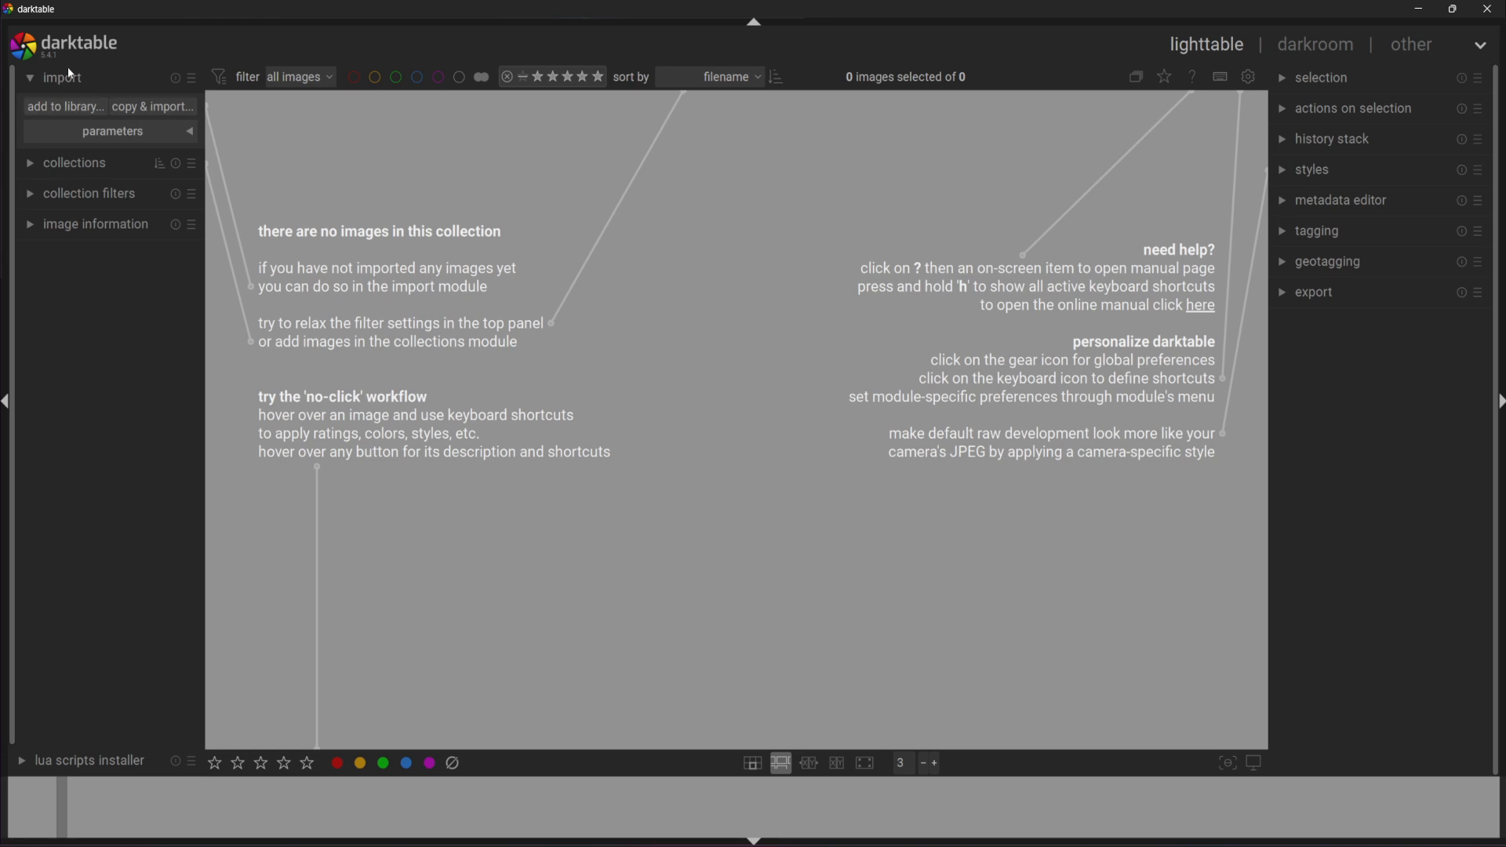
Open the copy & import dialog from the lighttable's import module.
click(157, 111)
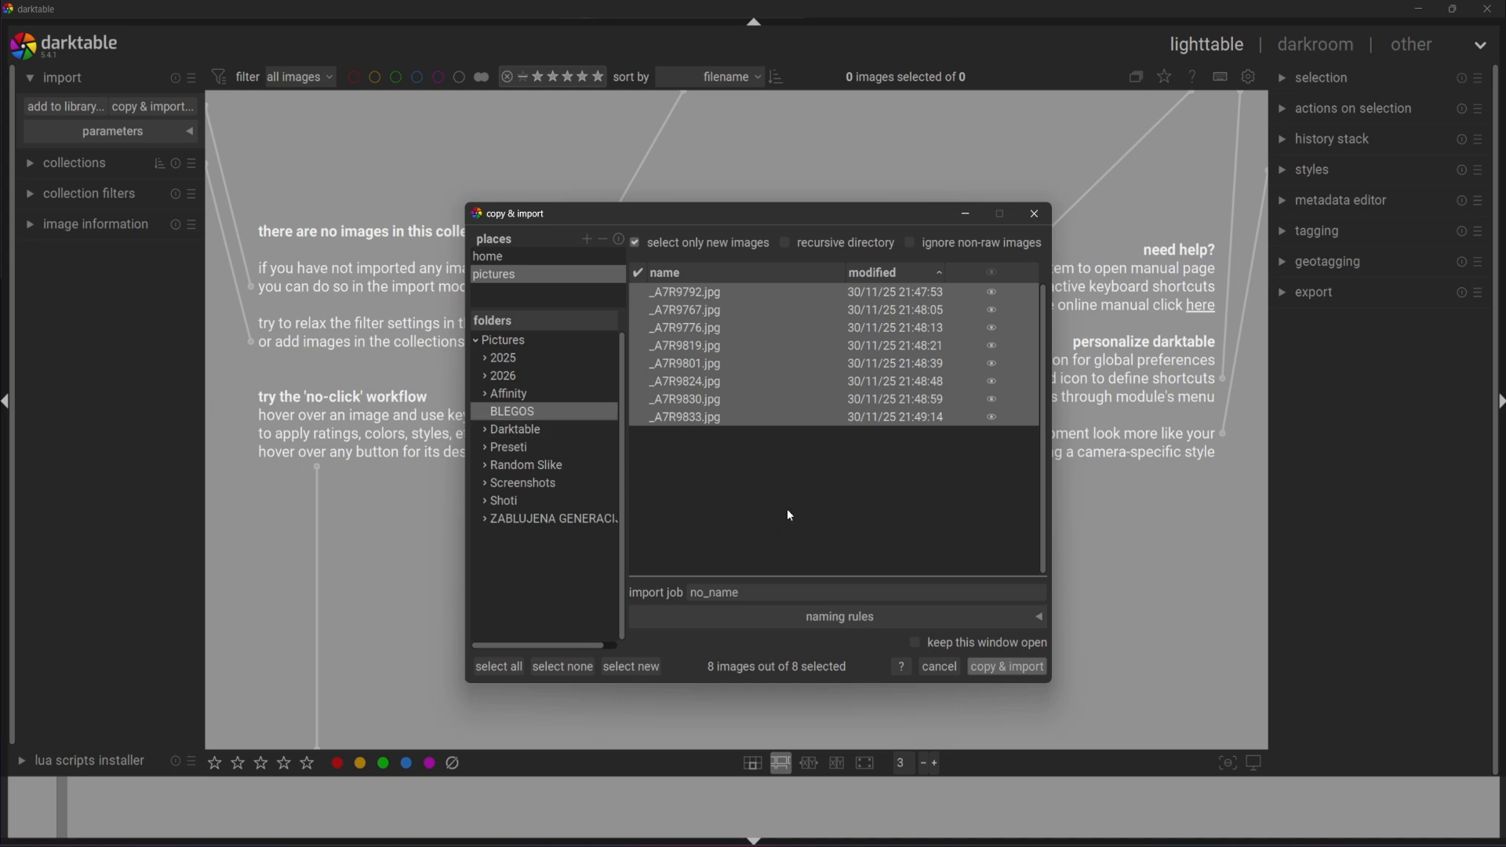
Browse to Pictures > 2025 > 2025-12-29 and import the fog valley ARW photo.
click(506, 359)
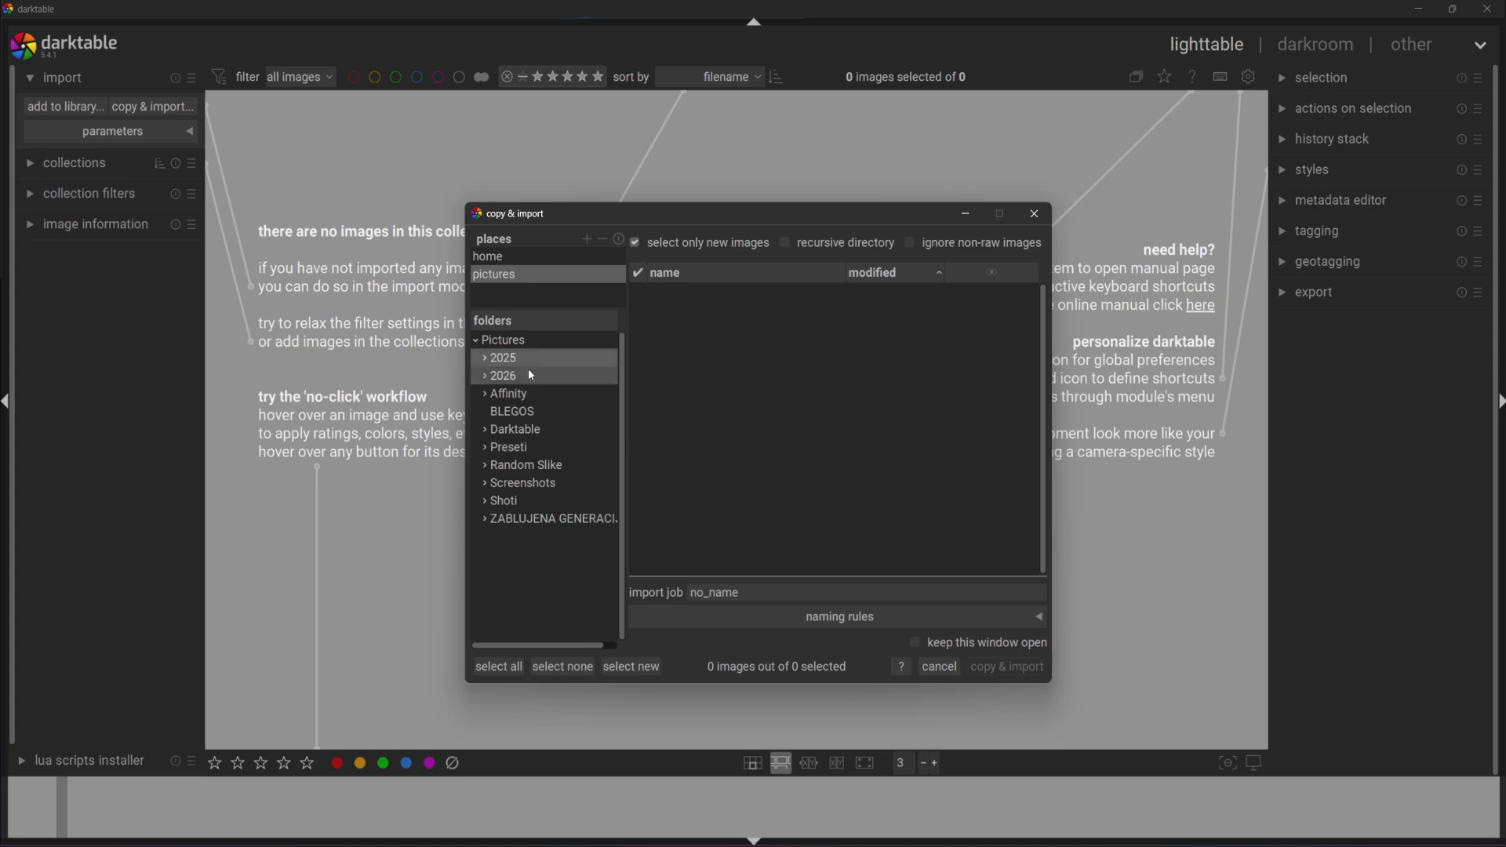
click(486, 358)
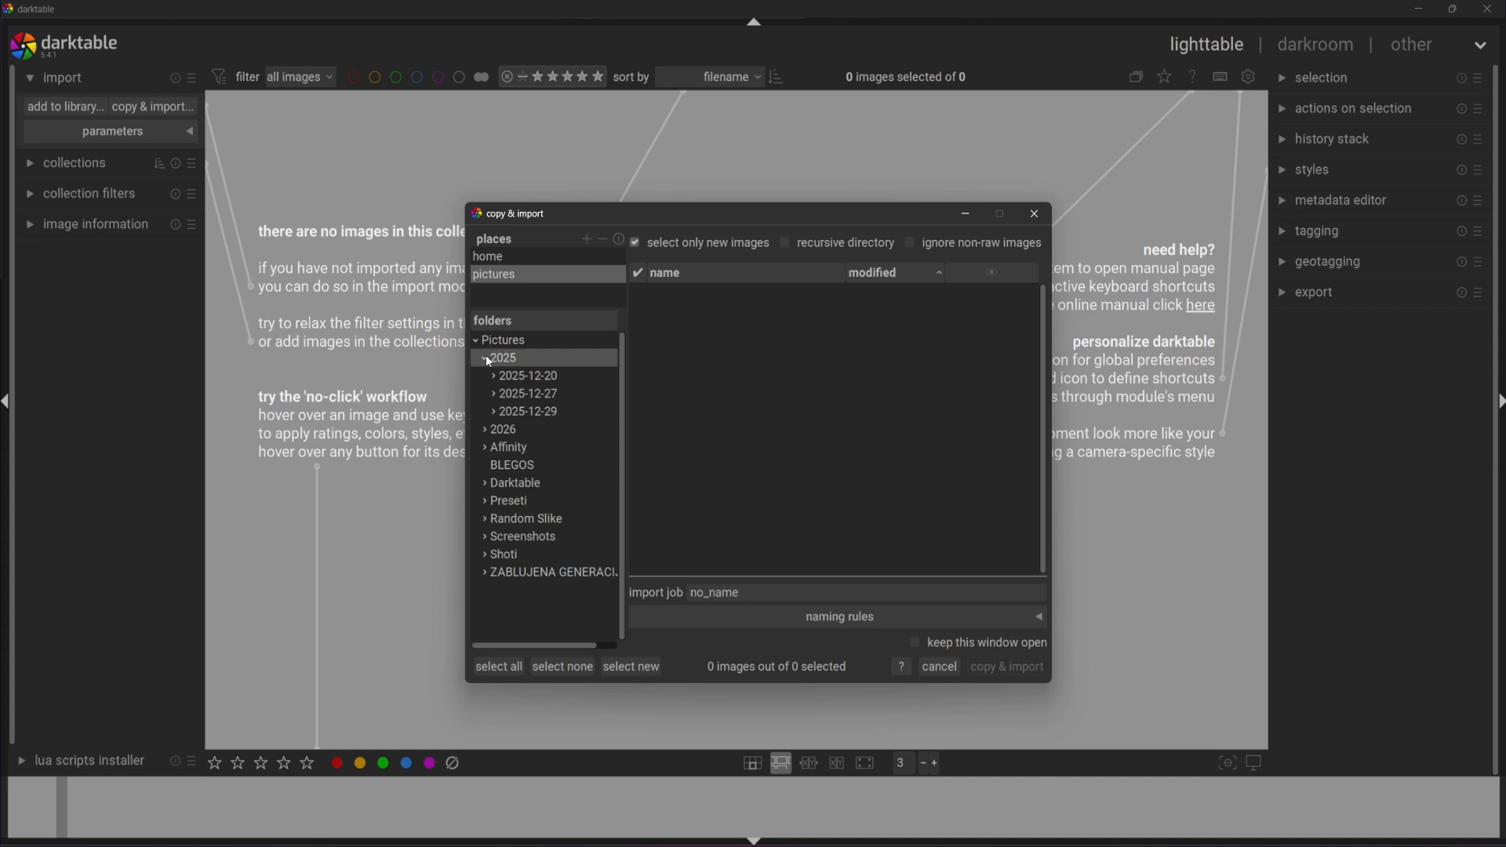
click(541, 394)
click(541, 411)
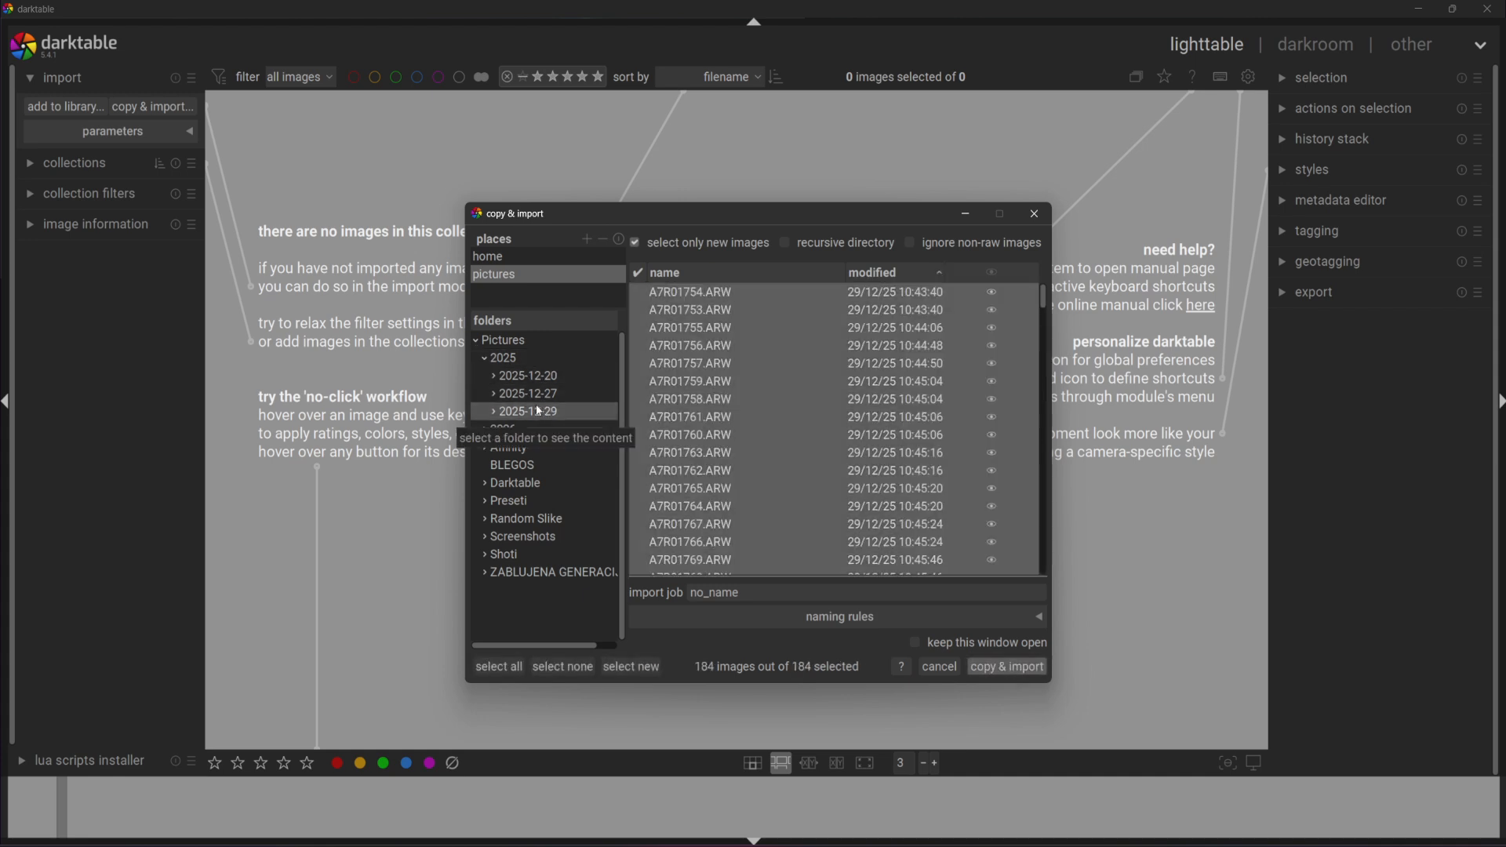
double_click(646, 292)
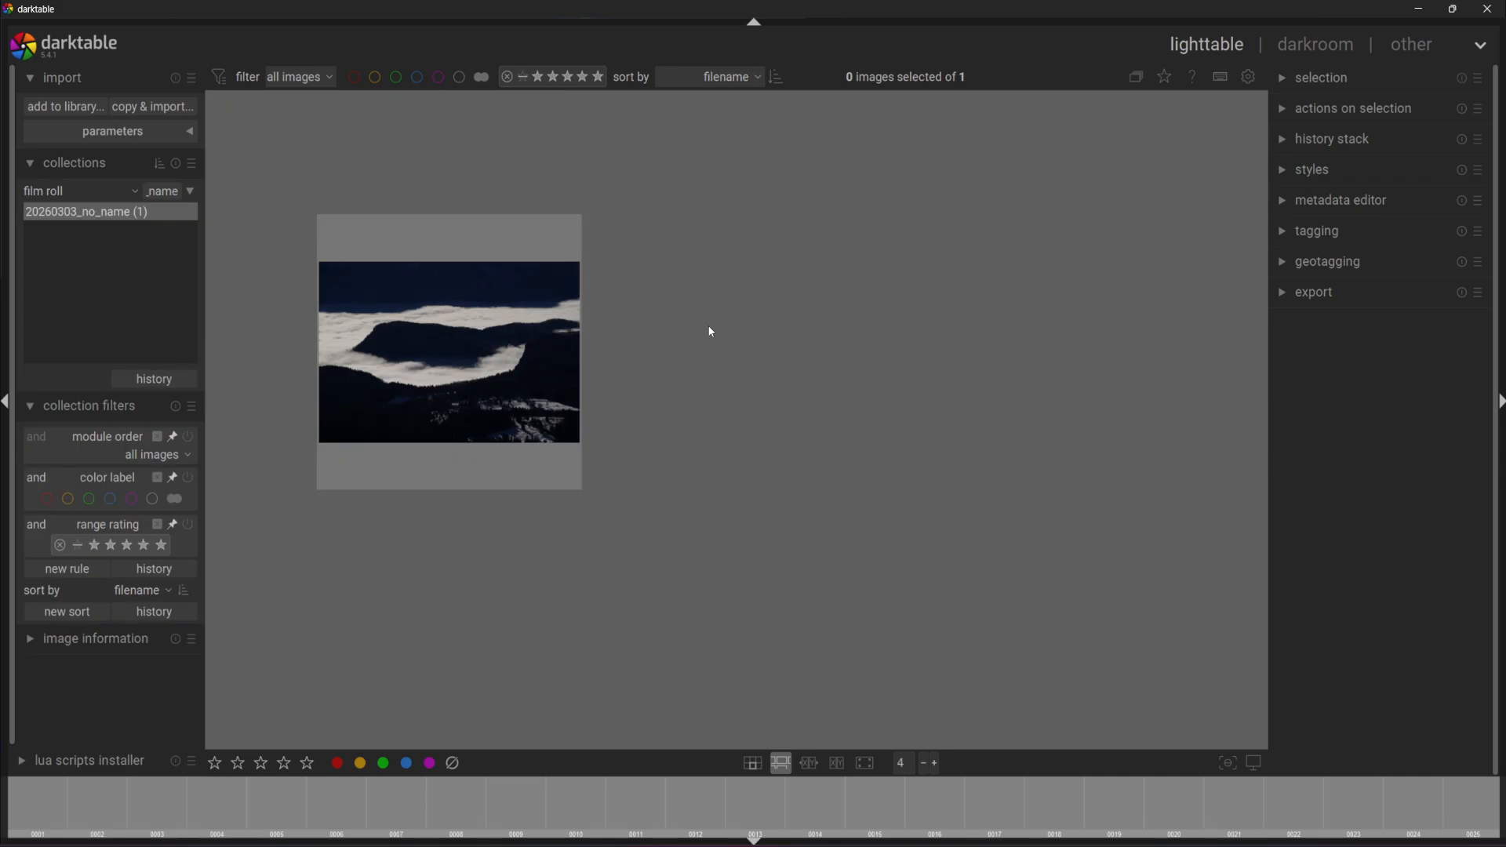
Select the imported fog valley thumbnail and open it in the darkroom.
drag(546, 362, 530, 304)
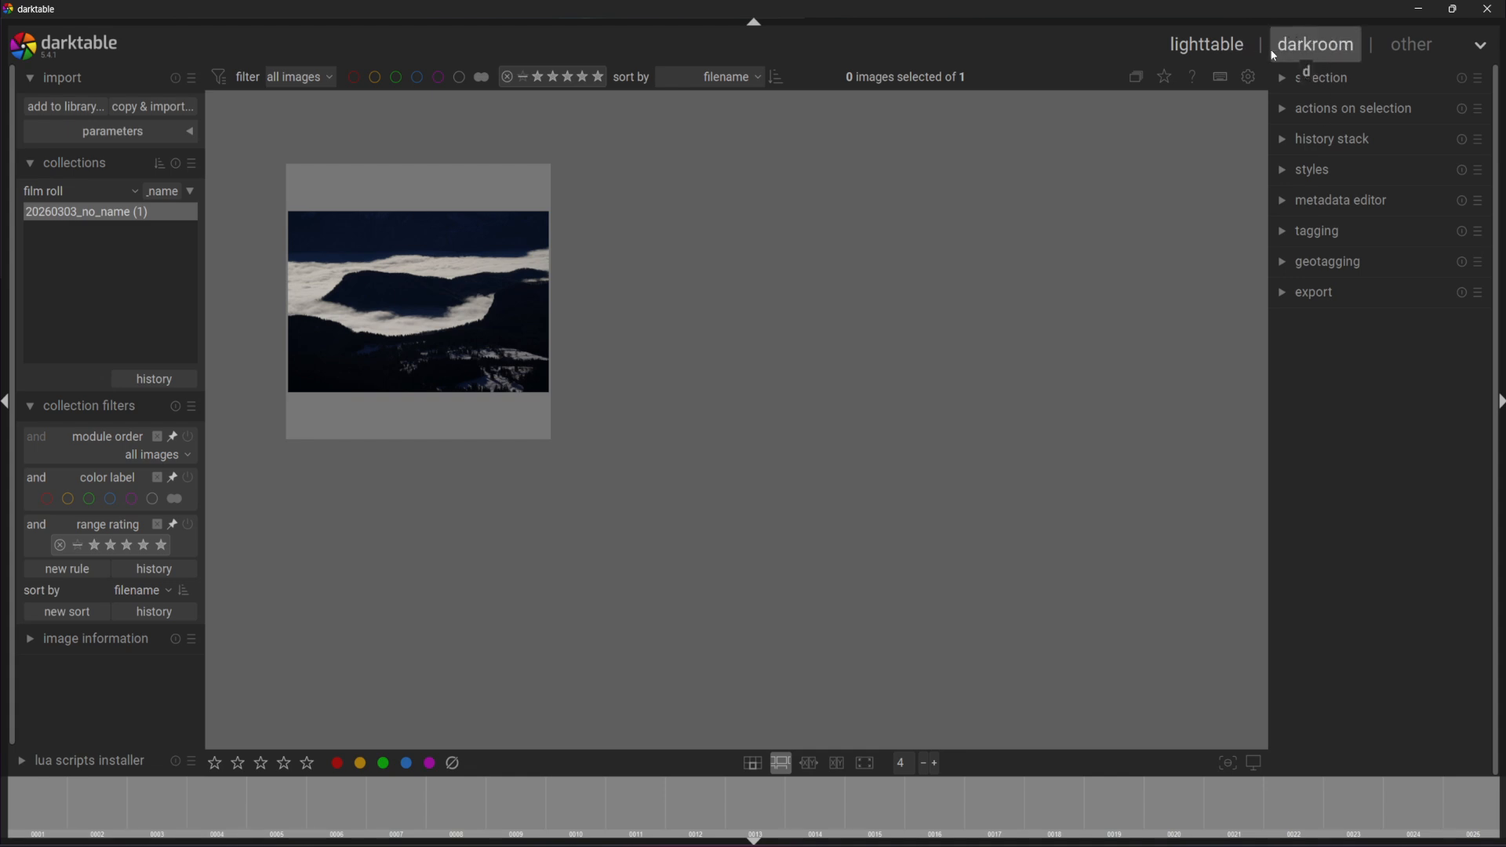
click(1321, 46)
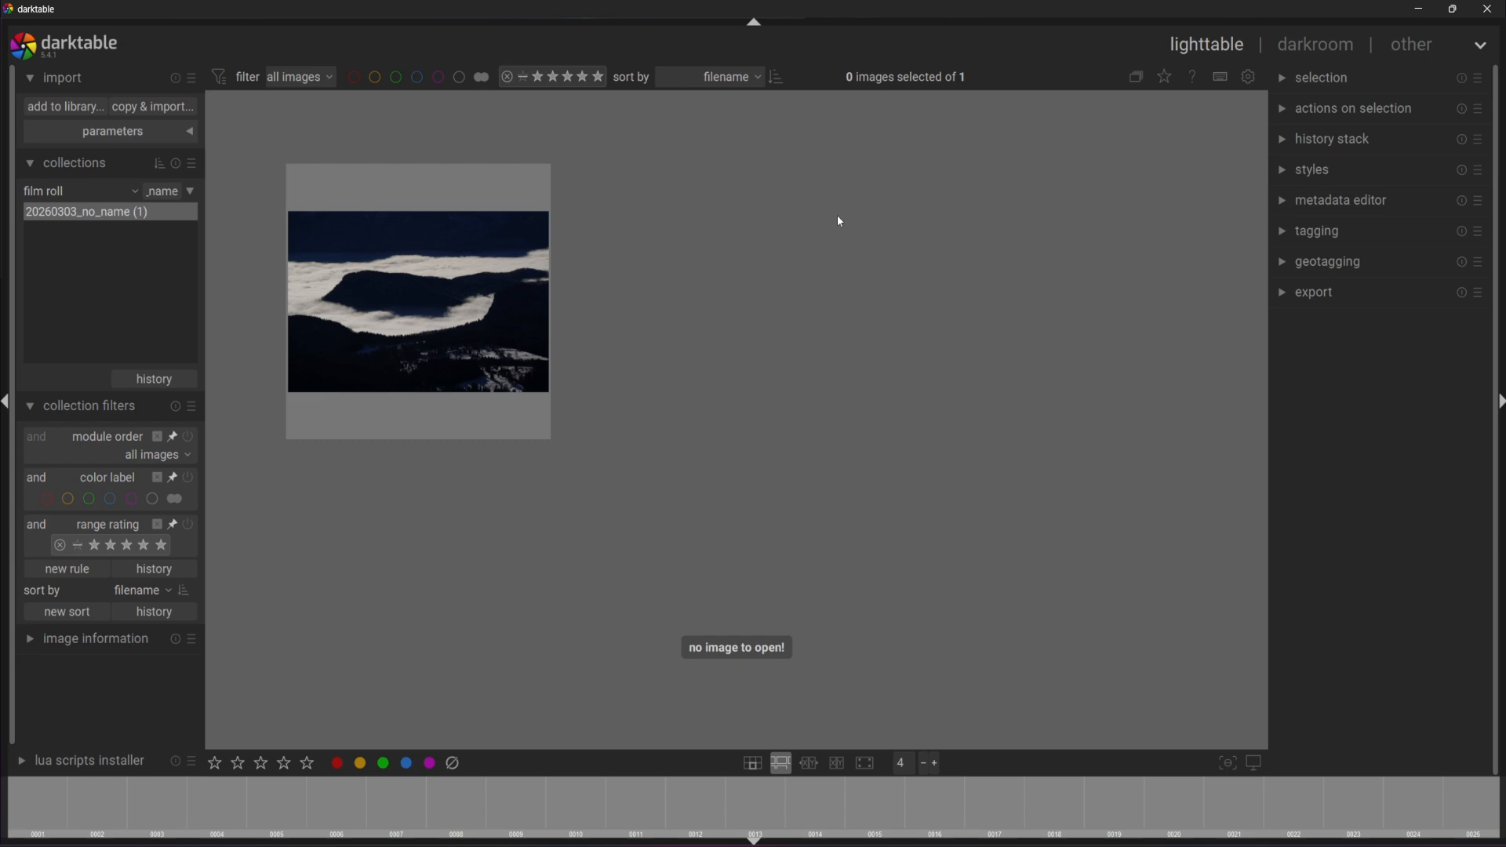
click(406, 342)
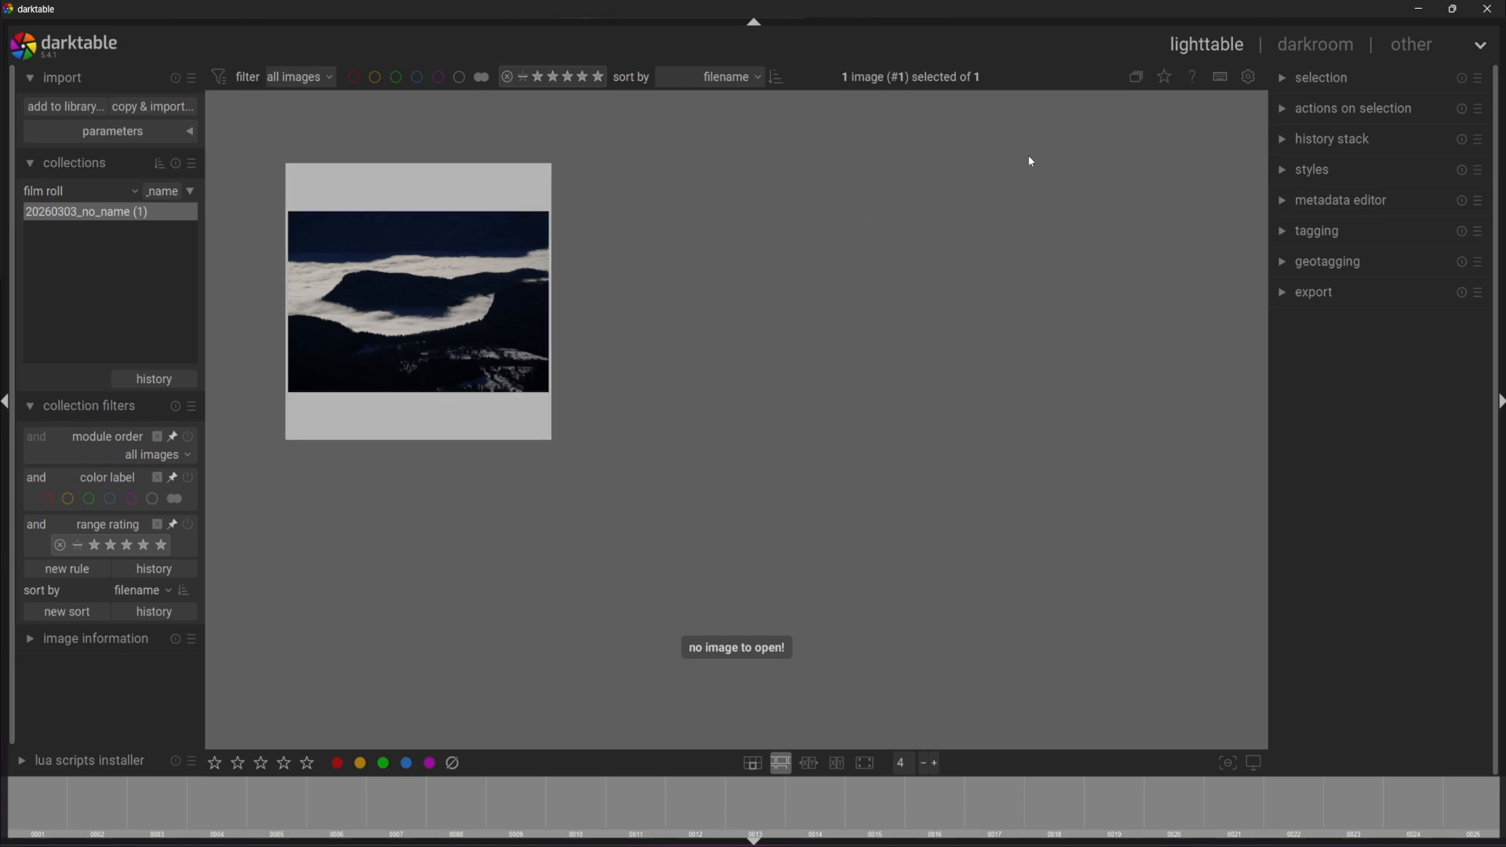
click(1321, 45)
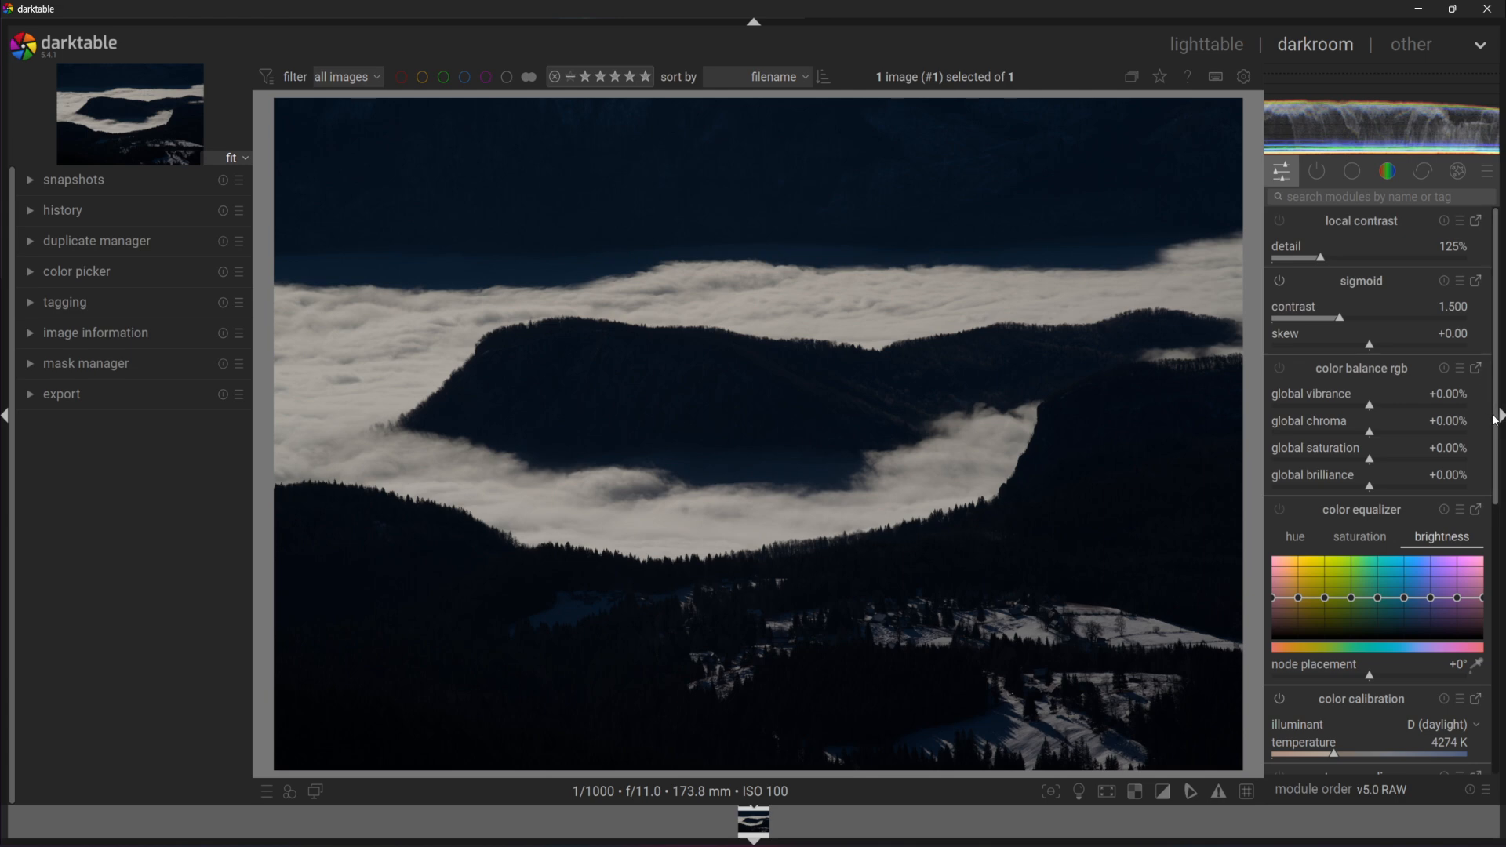
Drag the exposure slider in the quick access panel up to +2.368 EV.
scroll(1495, 420, down, 8)
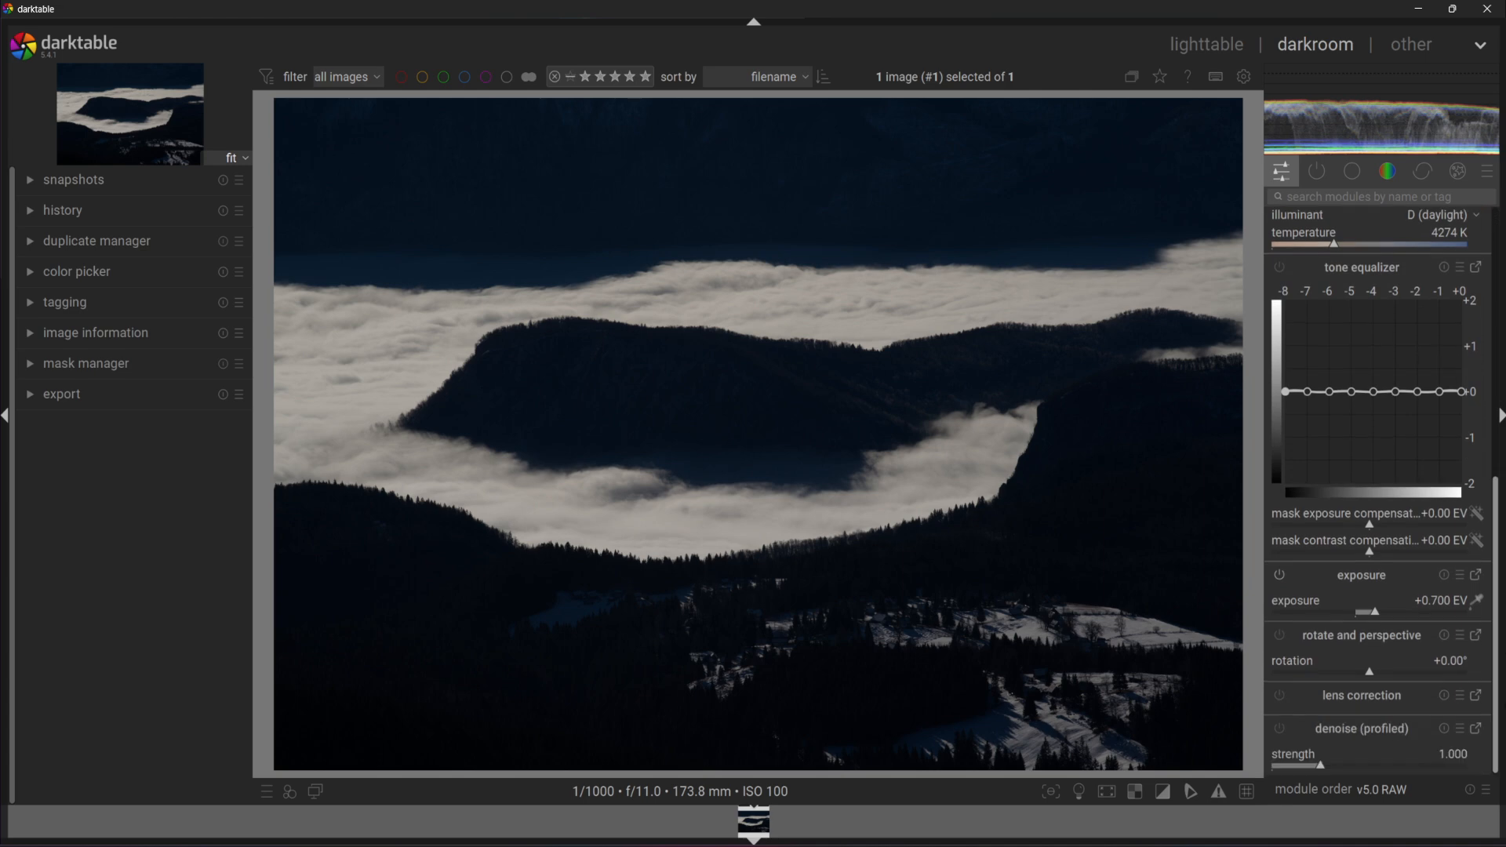
click(1365, 612)
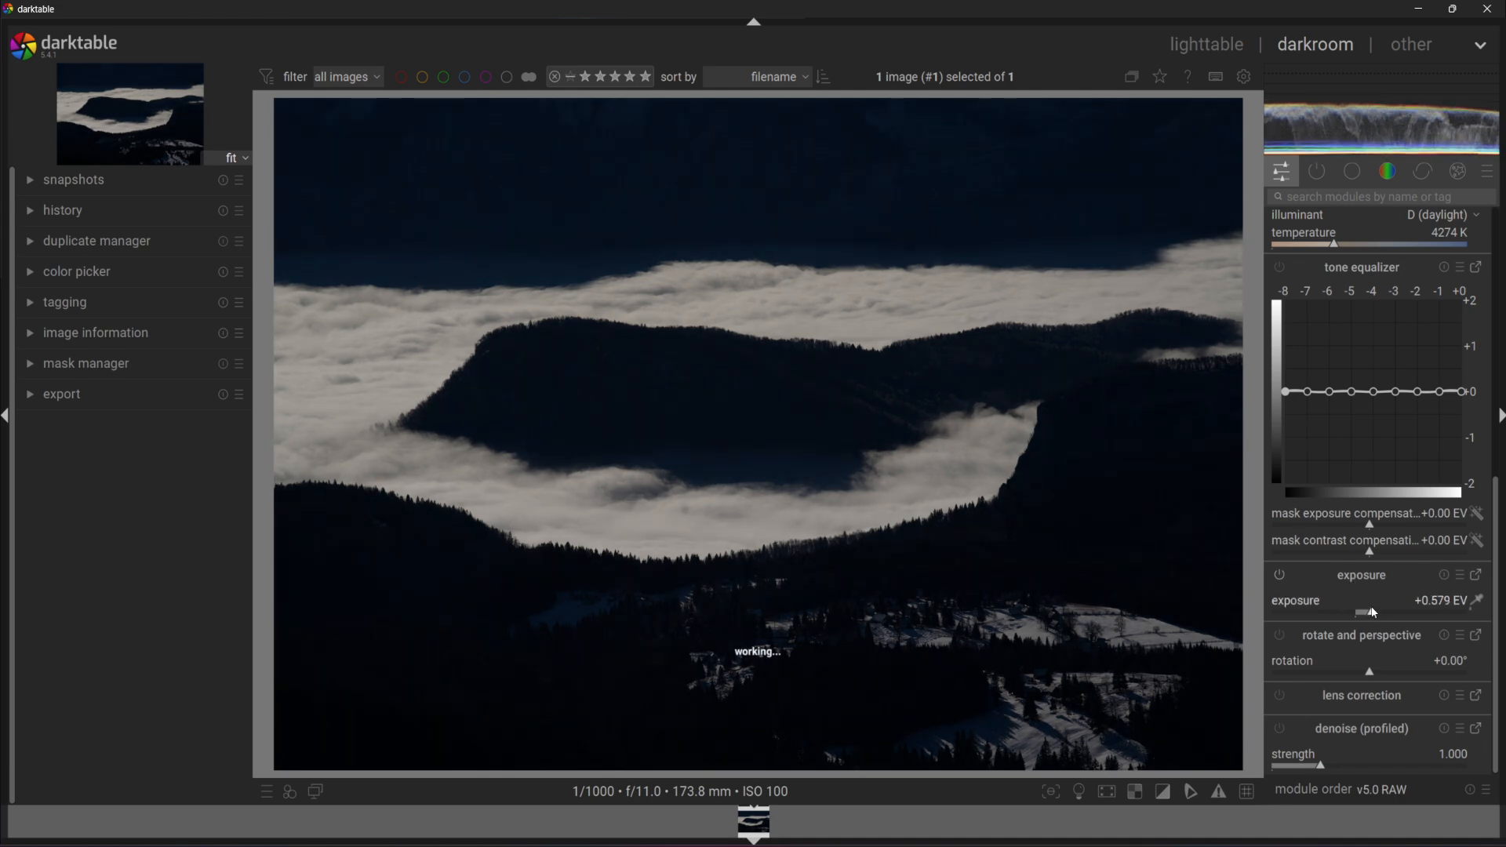
click(1376, 611)
drag(1376, 612, 1423, 602)
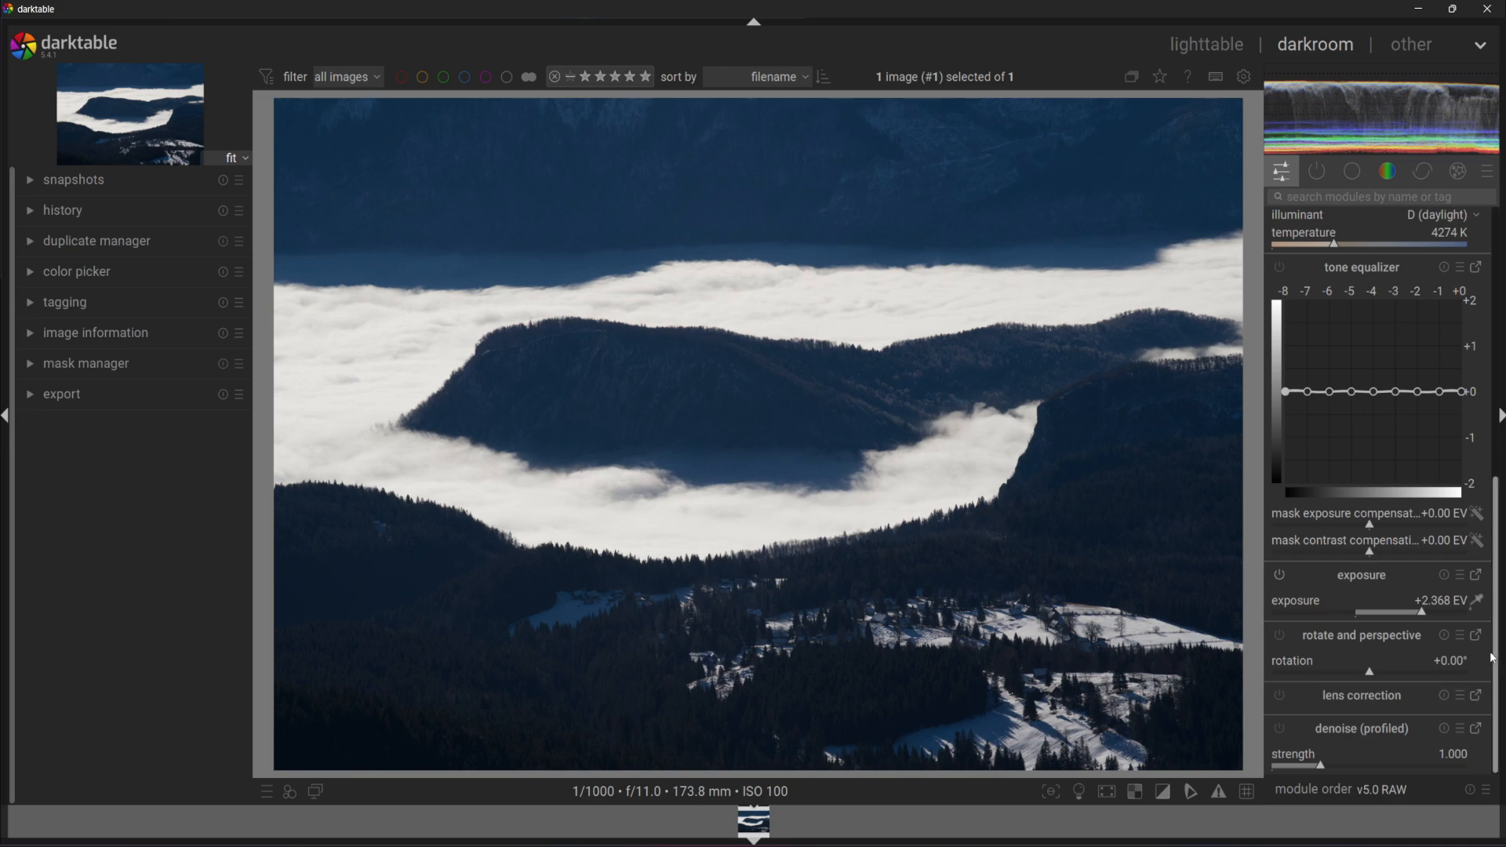
List only active modules and drag color calibration temperature to about 5294 K.
scroll(1499, 666, up, 10)
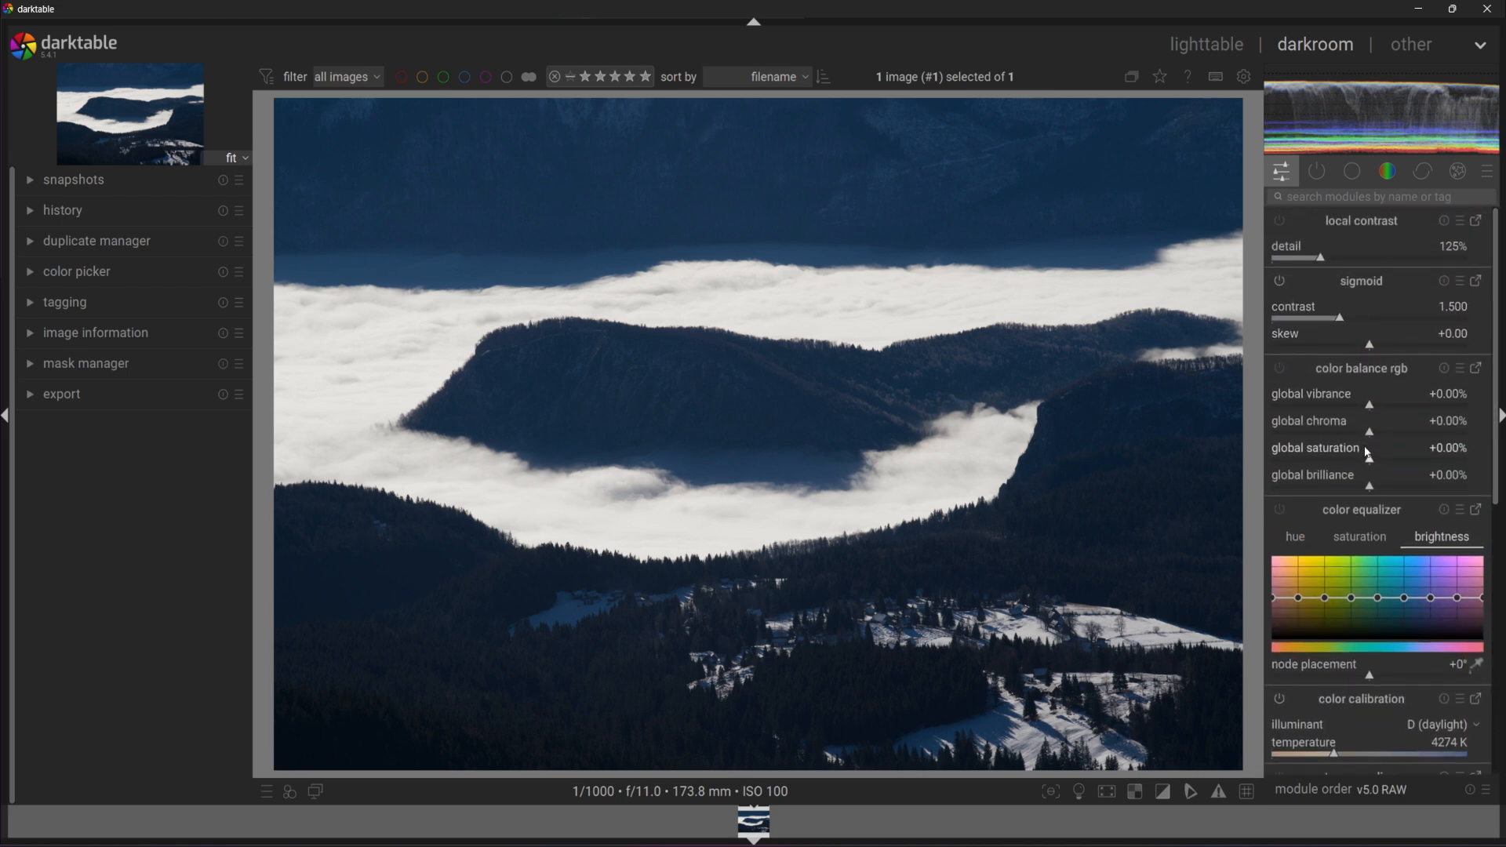
click(1316, 171)
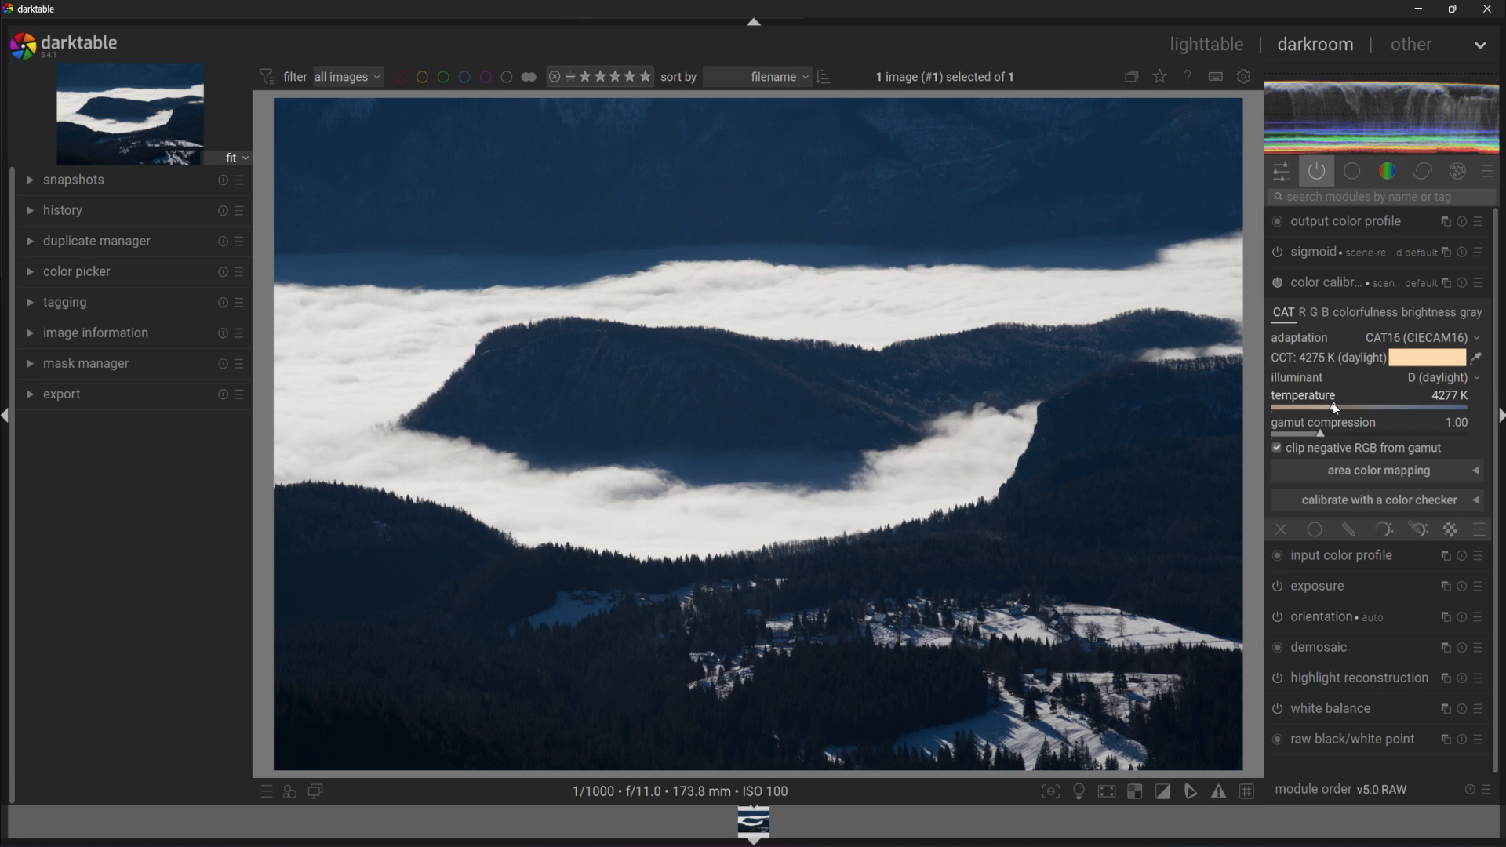
scroll(1331, 408, up, 5)
drag(1329, 409, 1384, 419)
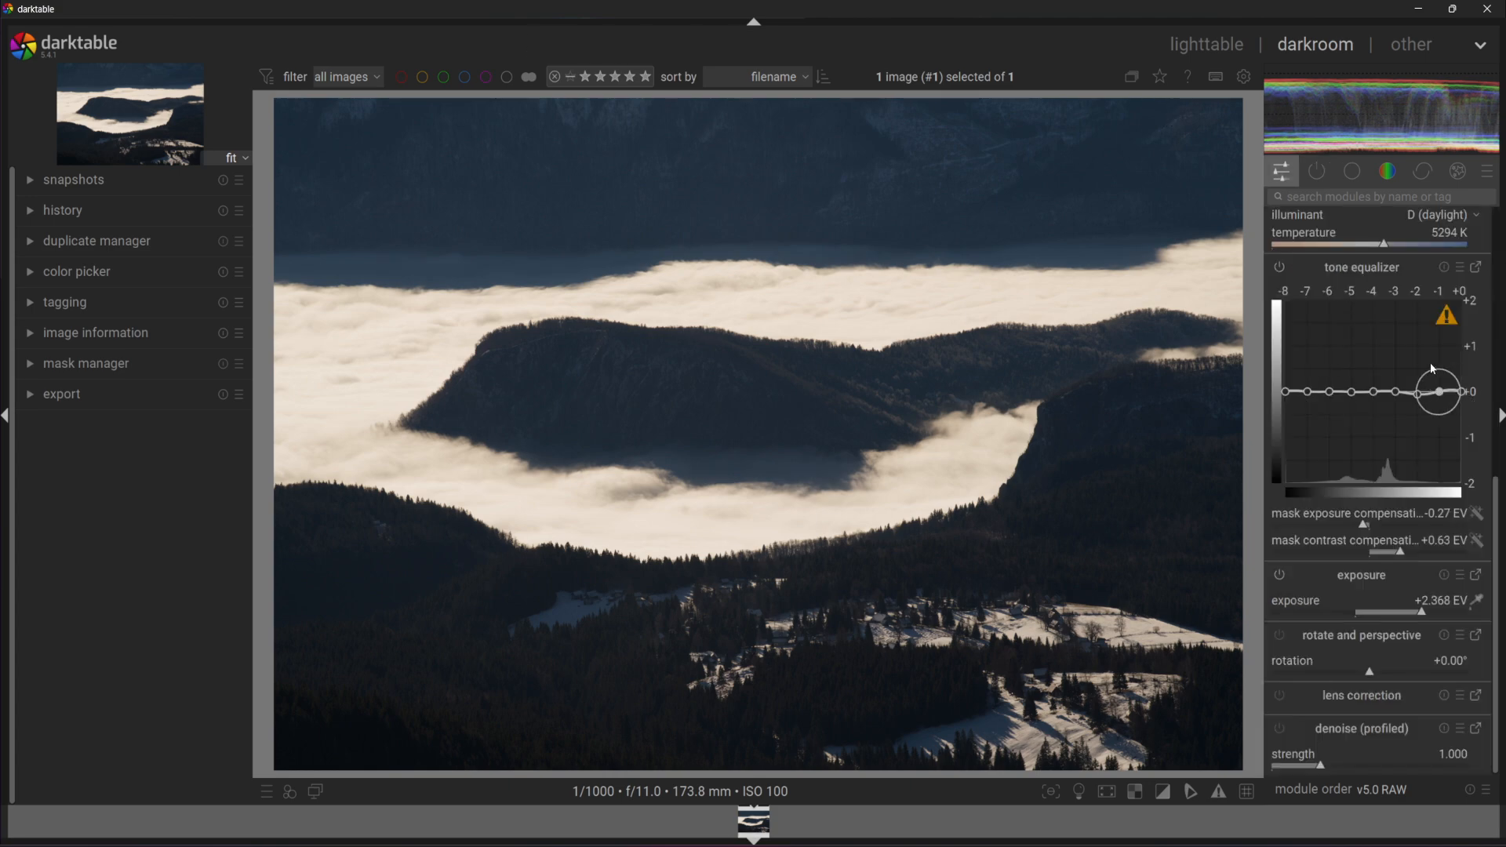
Lower tone equalizer mask contrast compensation to +0.42 EV.
scroll(1392, 382, up, 3)
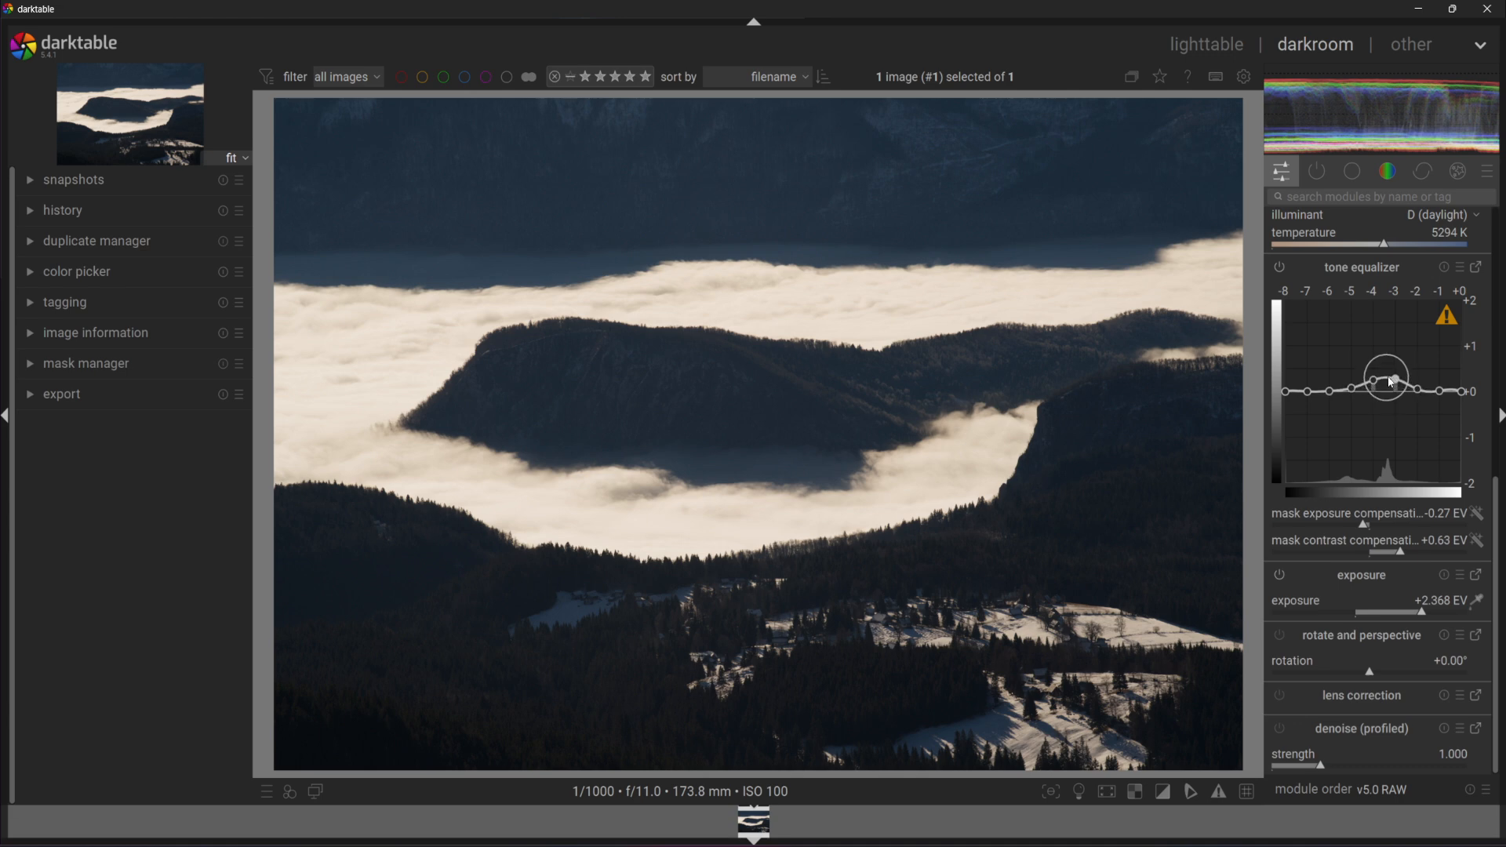
scroll(1389, 378, up, 1)
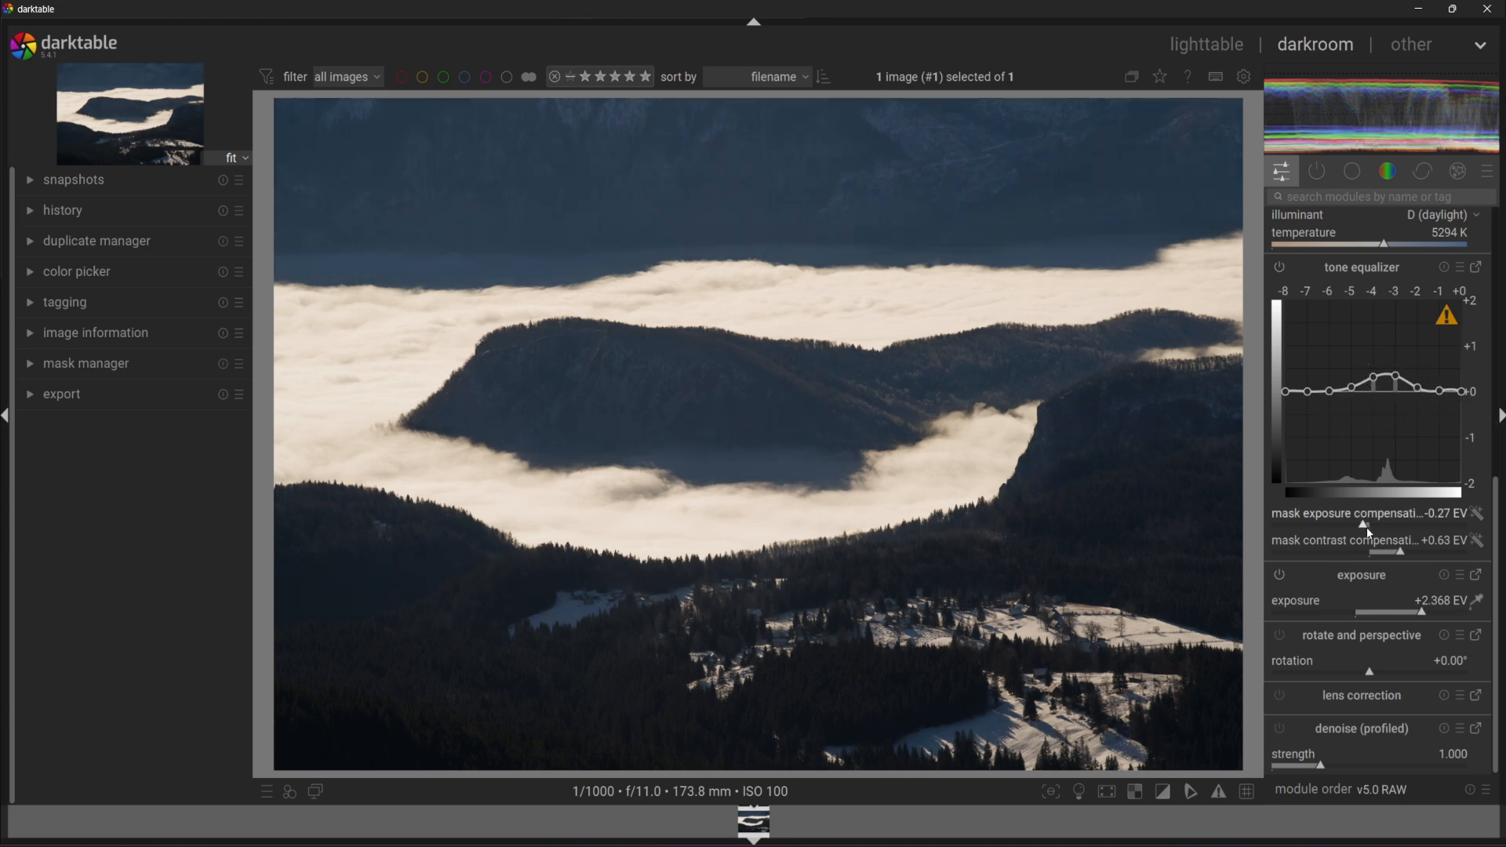
click(1388, 553)
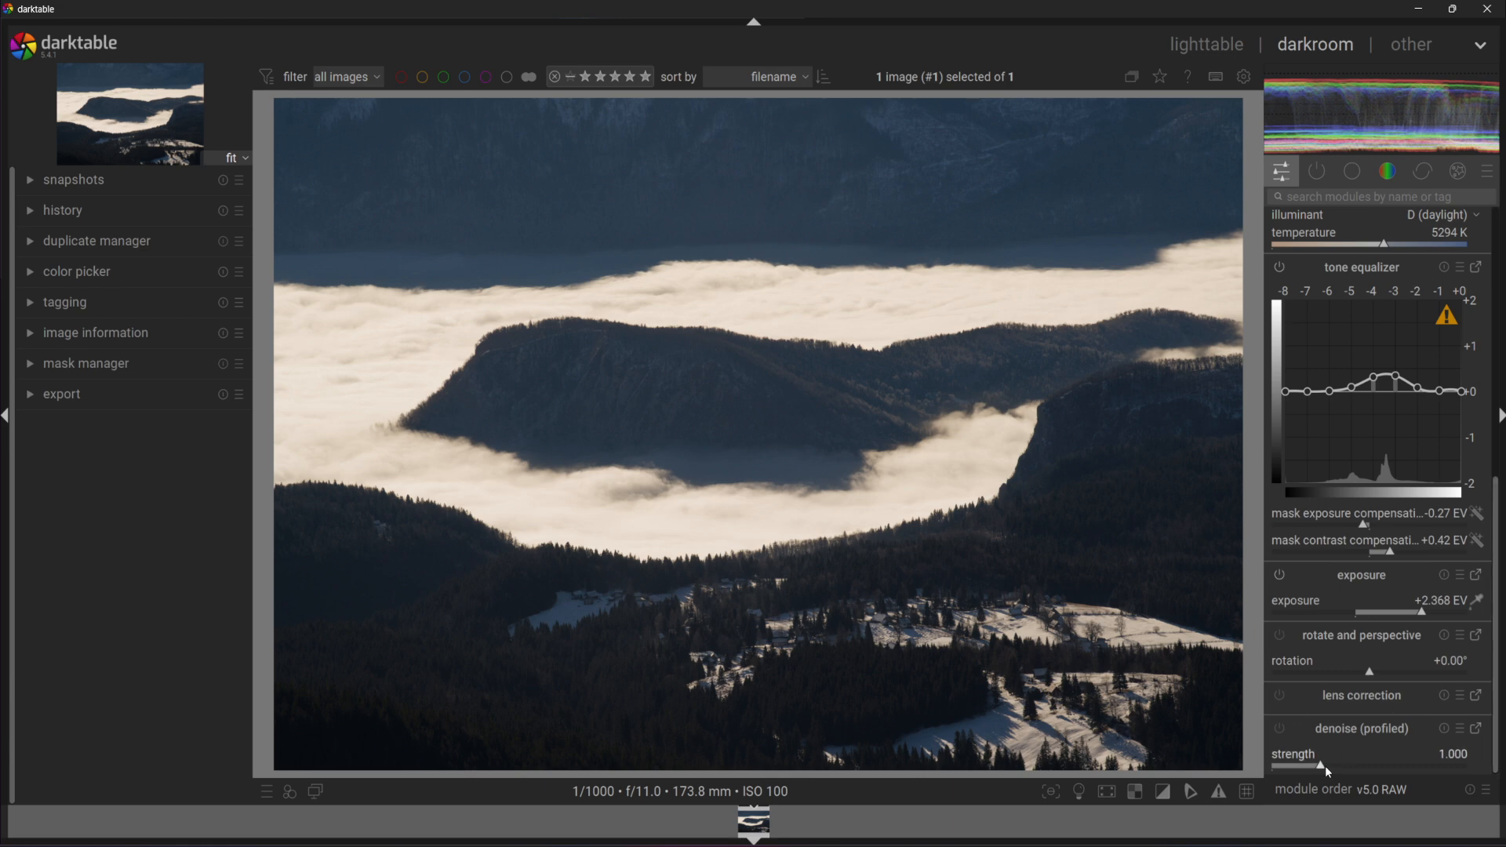
Turn on denoising with slightly stronger strength and enable lens correction.
drag(1325, 765, 1327, 765)
click(1280, 697)
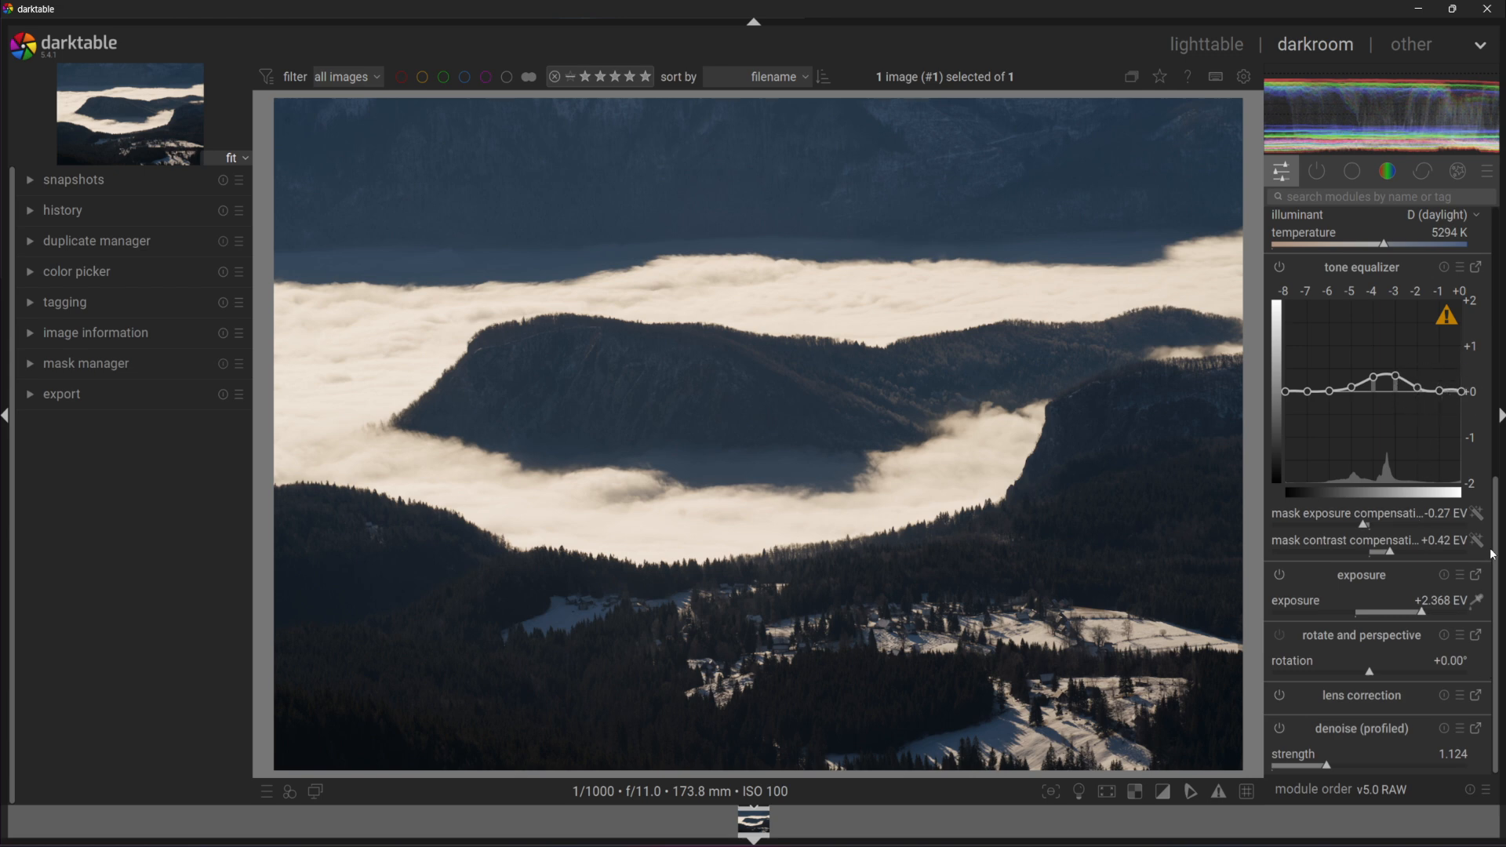
drag(1492, 555, 1474, 235)
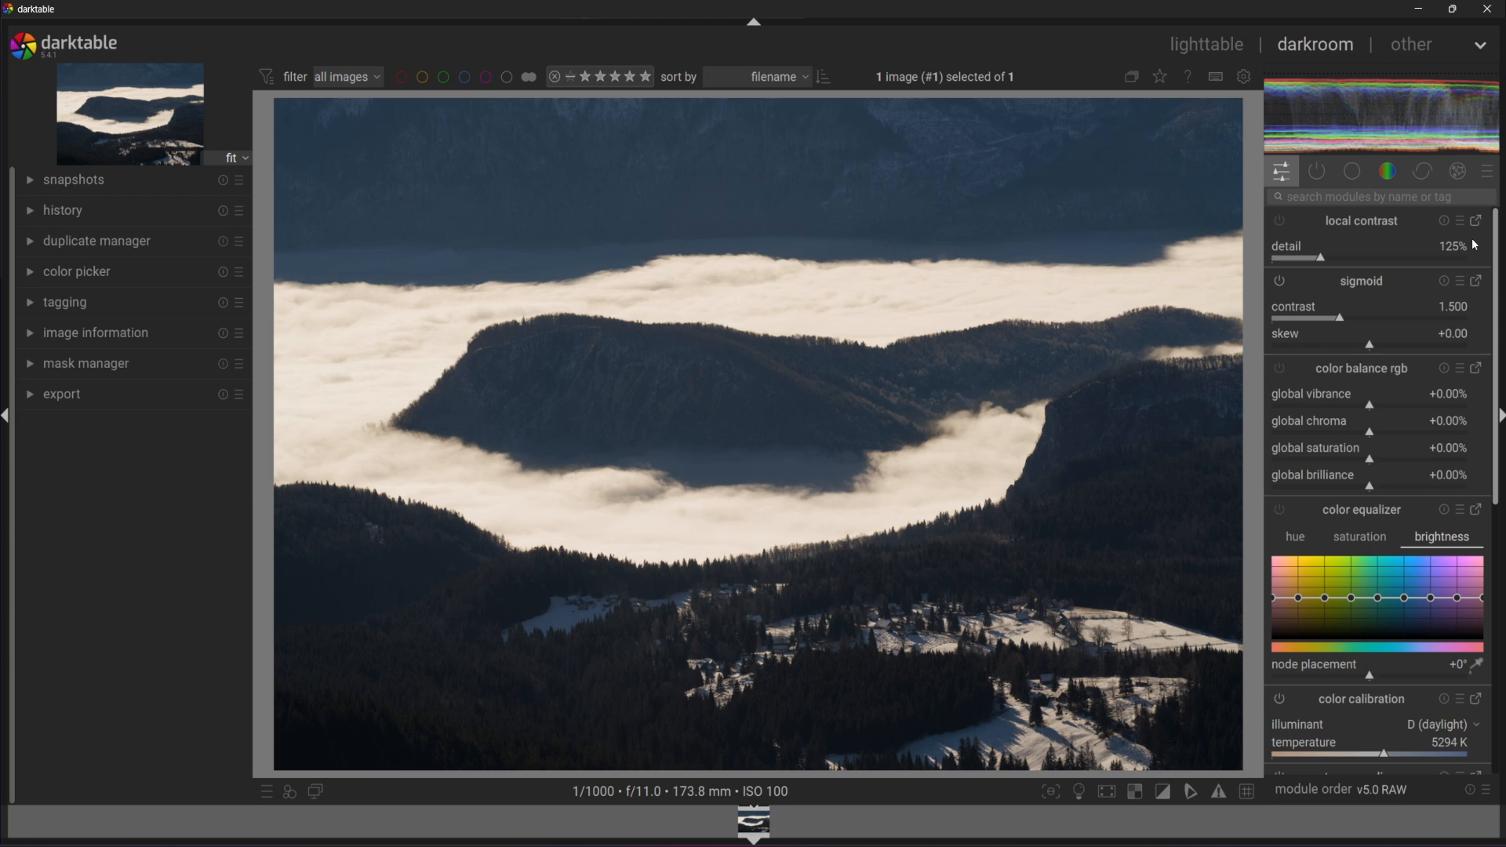
Increase the sharpen radius to 3.032 in the correct module group.
click(1318, 171)
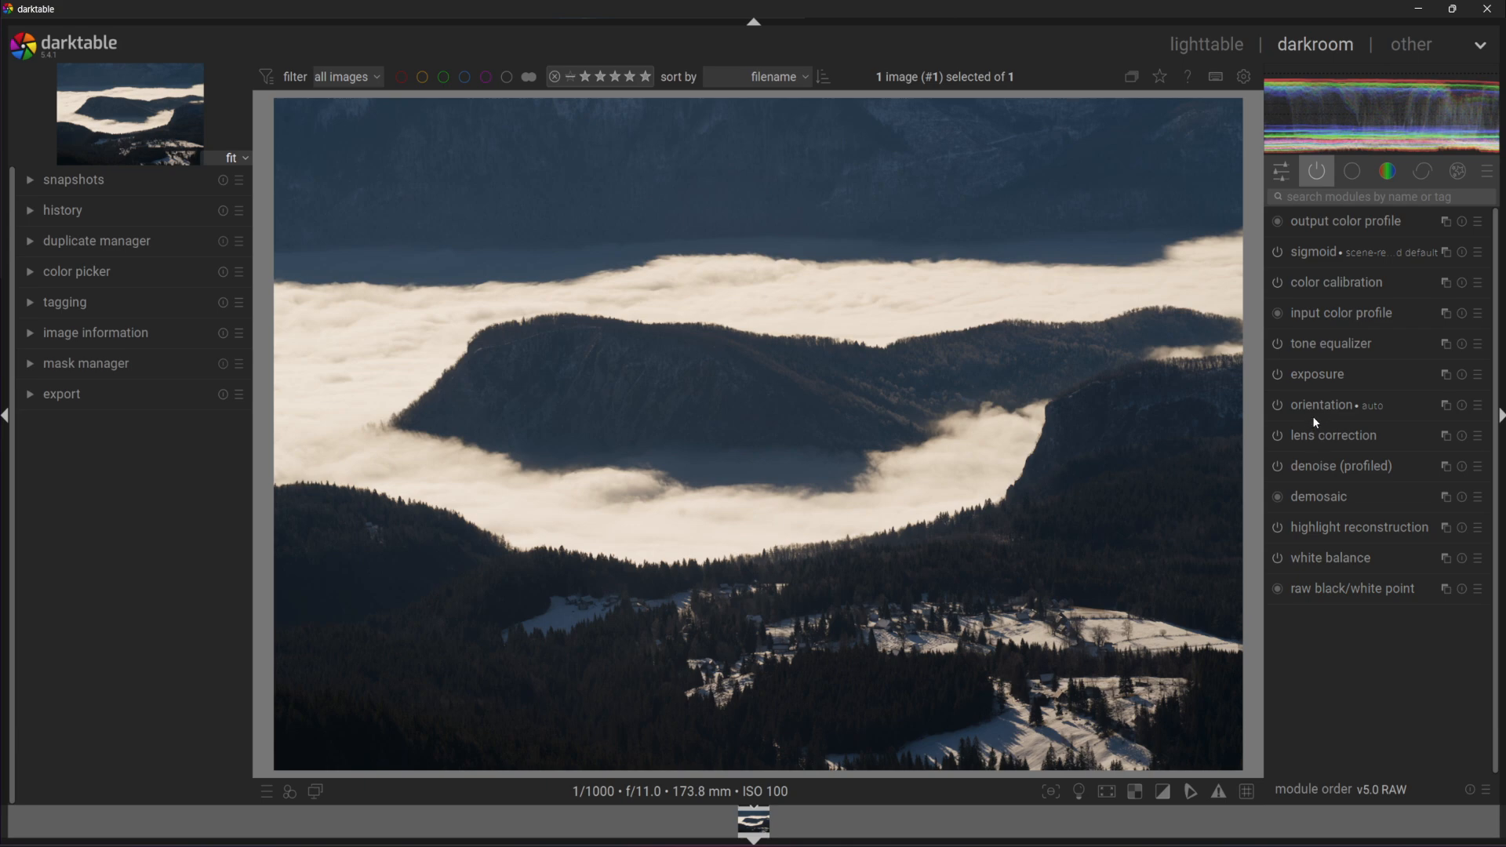
click(1422, 171)
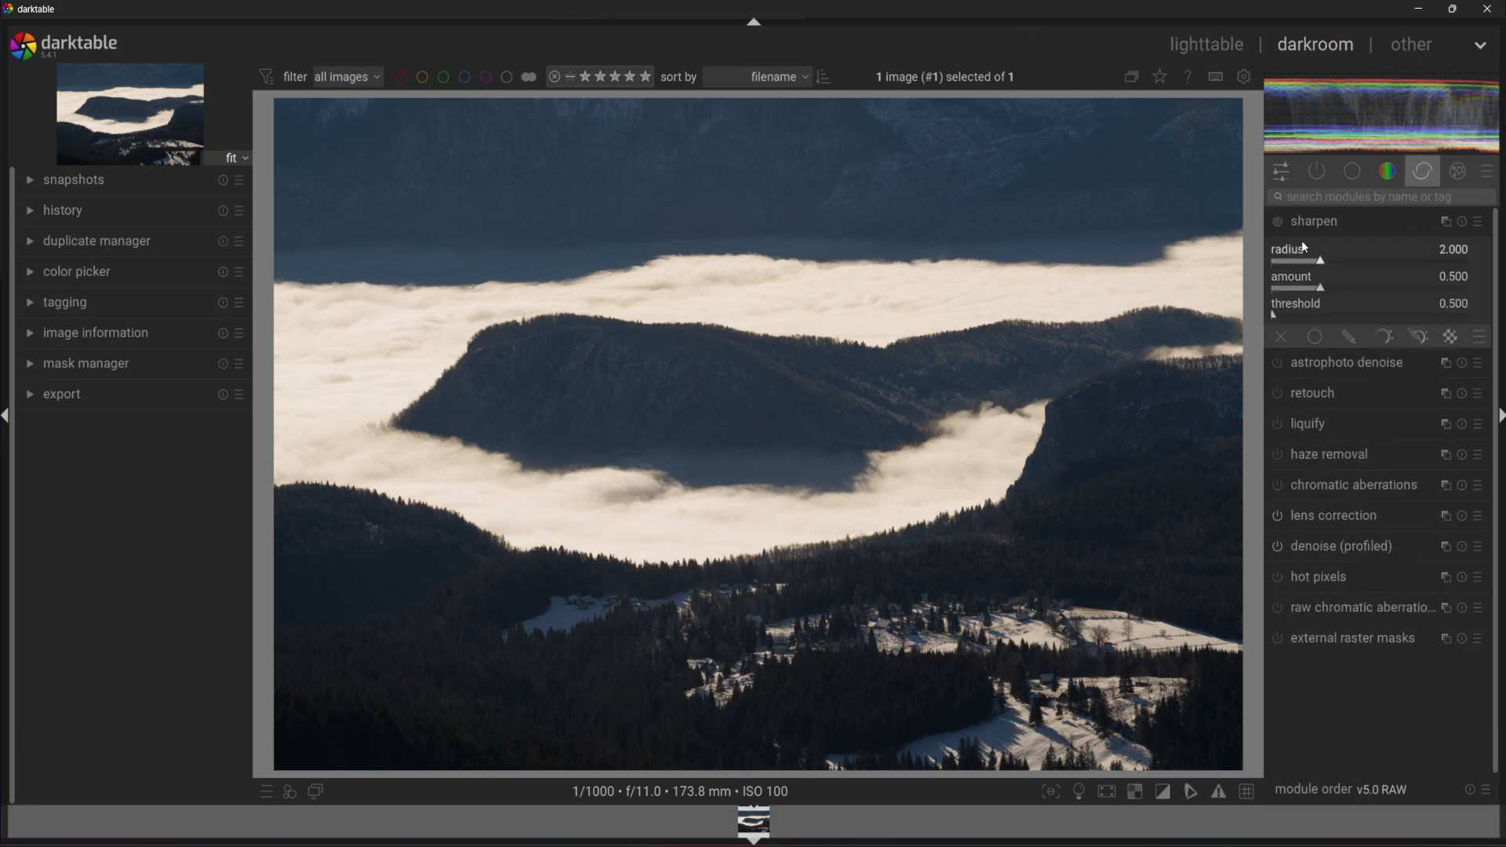
drag(1325, 260, 1302, 314)
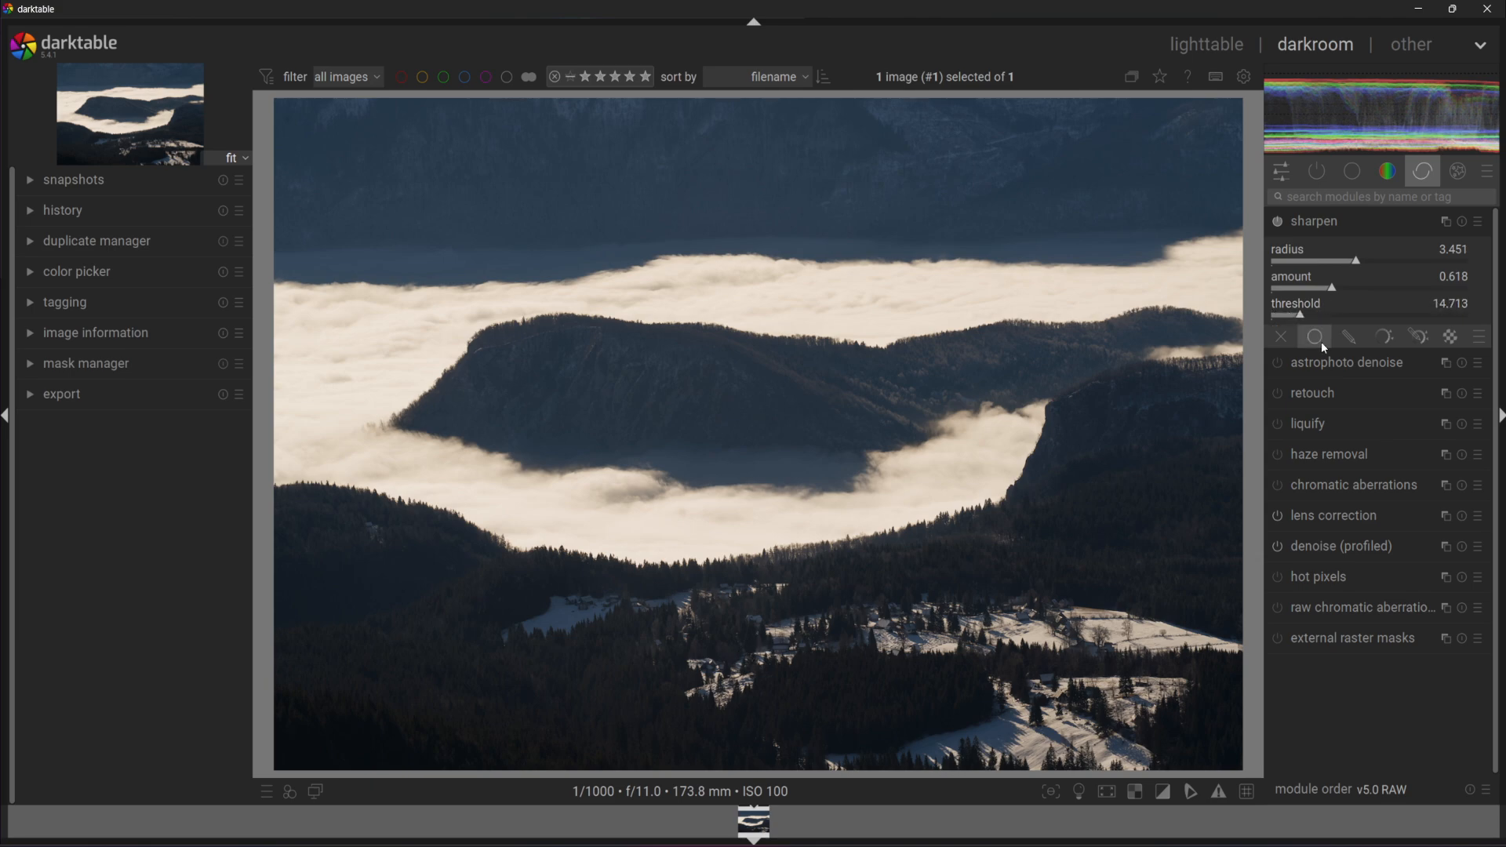
Enable astrophoto denoise at about 50% strength and show the color module group.
click(1385, 369)
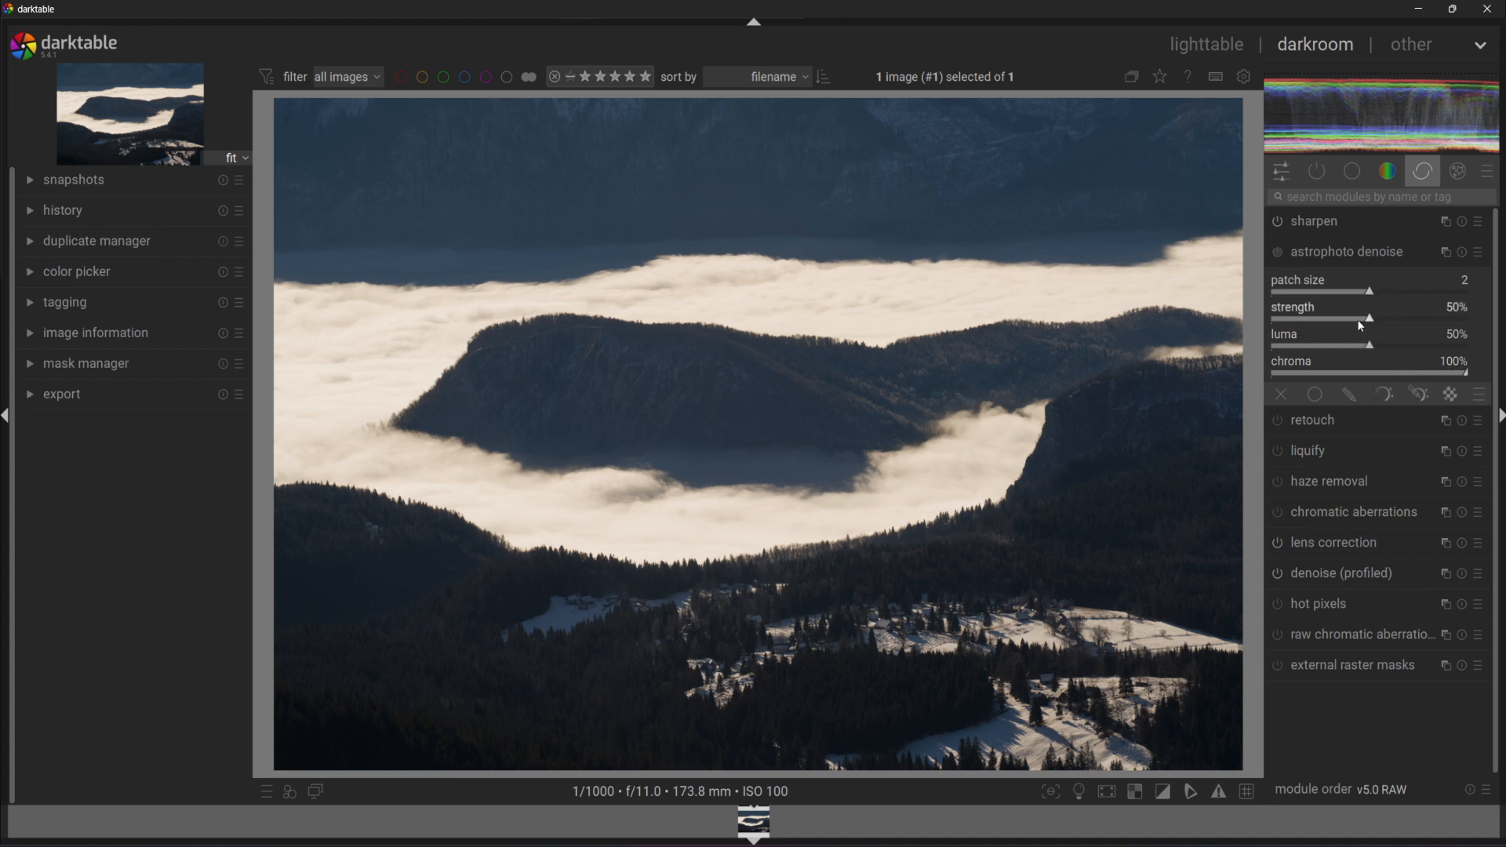
drag(1362, 320, 1374, 320)
click(1389, 176)
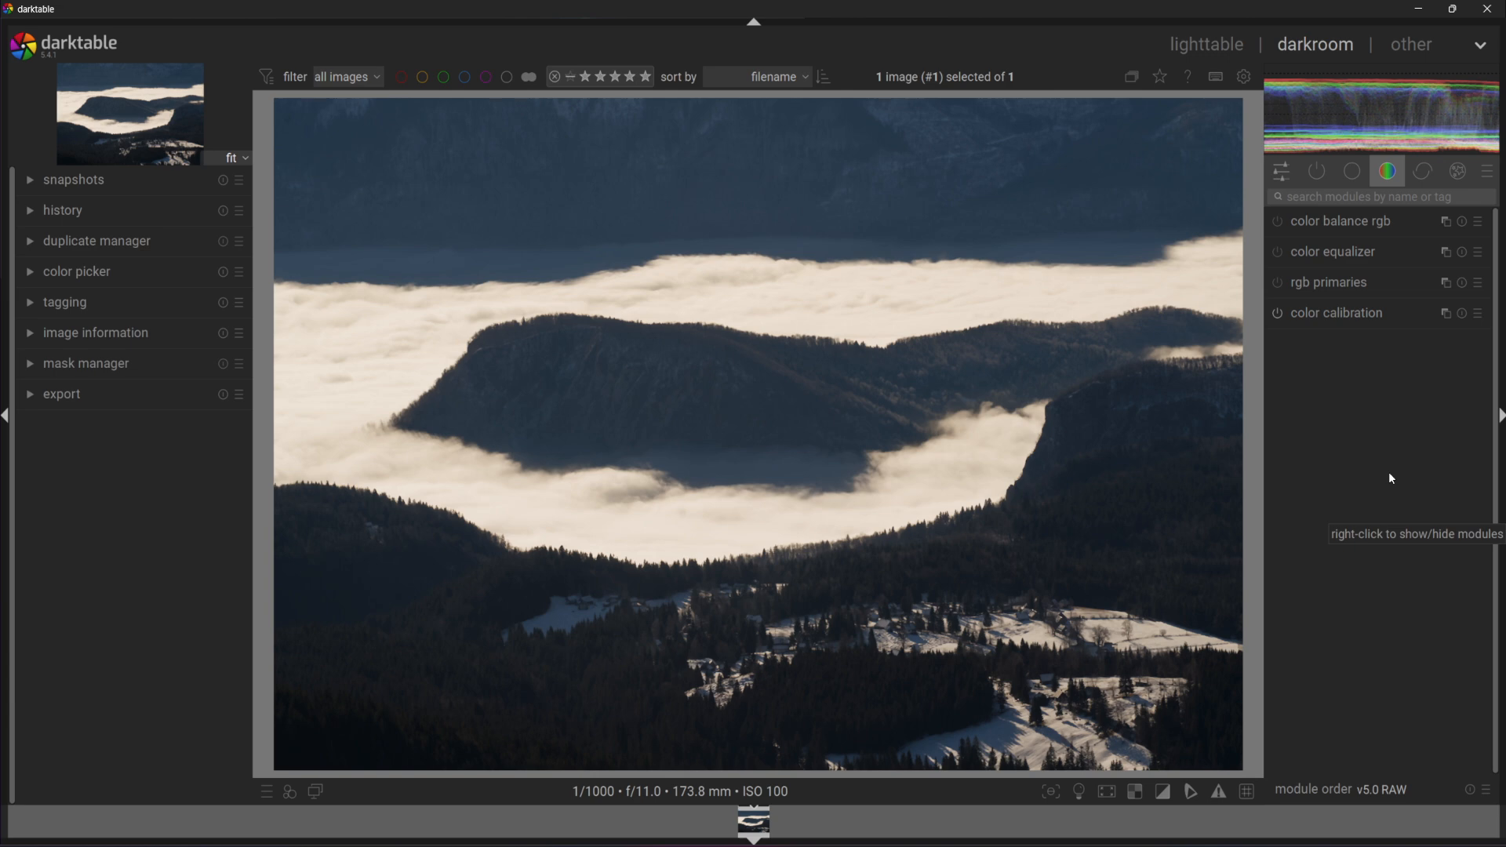
In color balance rgb, shift hue +0.45° and set global offset luminance to +0.19%.
click(1357, 221)
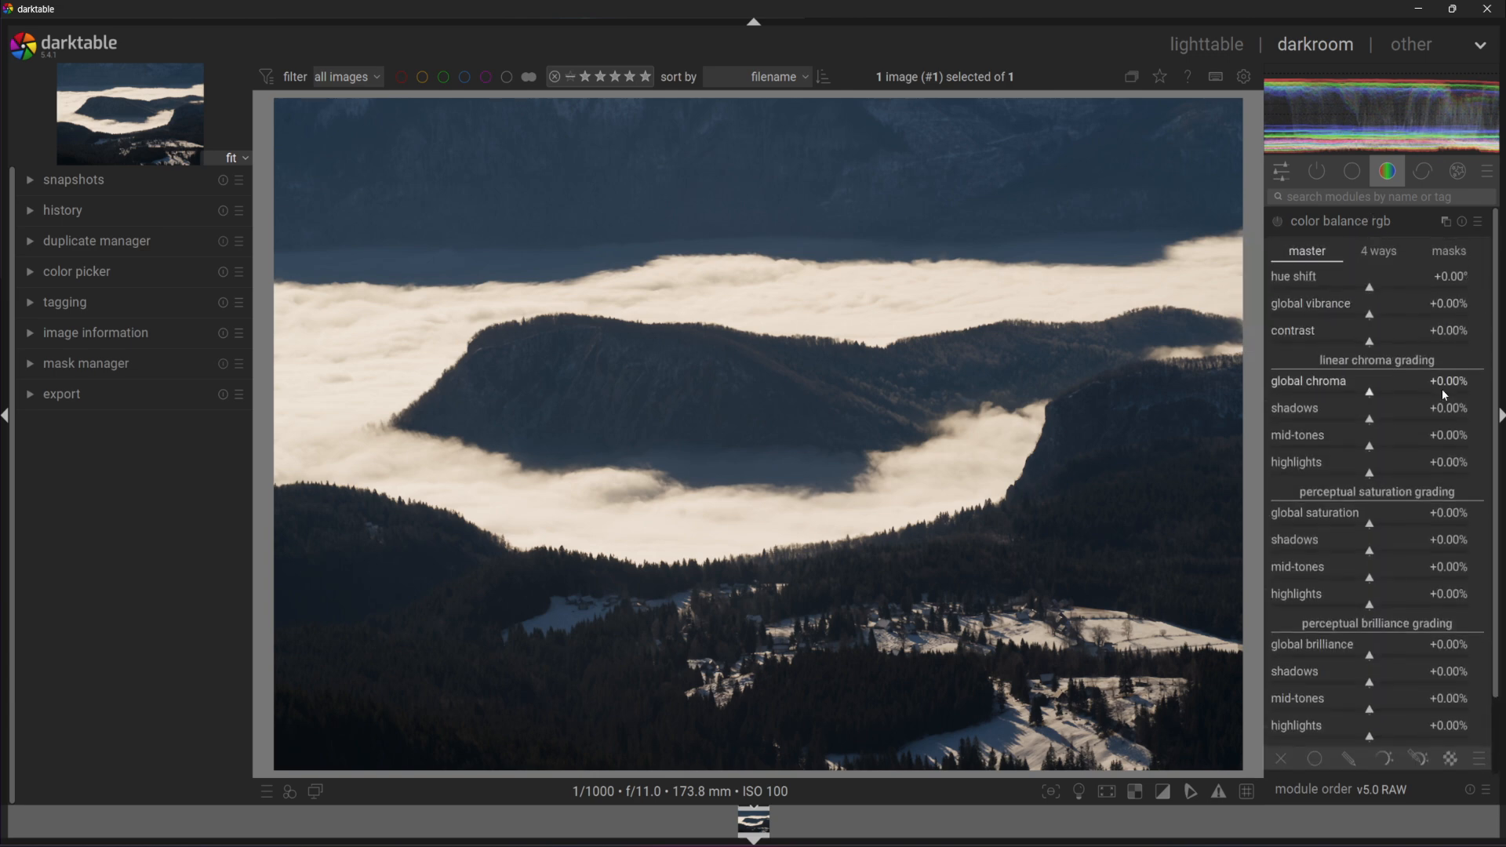
scroll(1405, 428, down, 1)
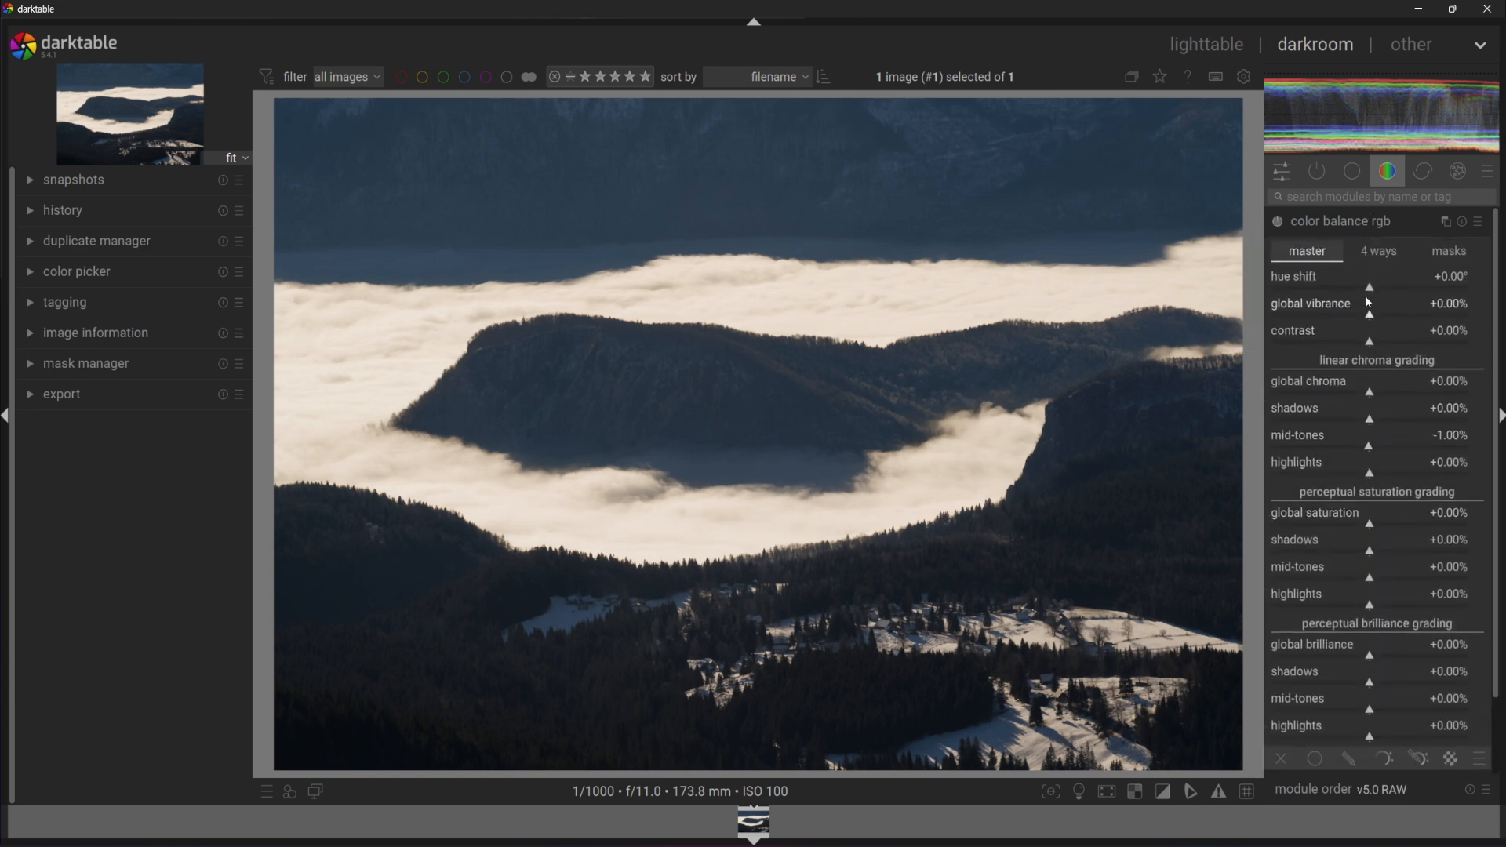
mouse_move(1368, 298)
mouse_down()
mouse_move(1381, 296)
mouse_move(1353, 303)
mouse_up()
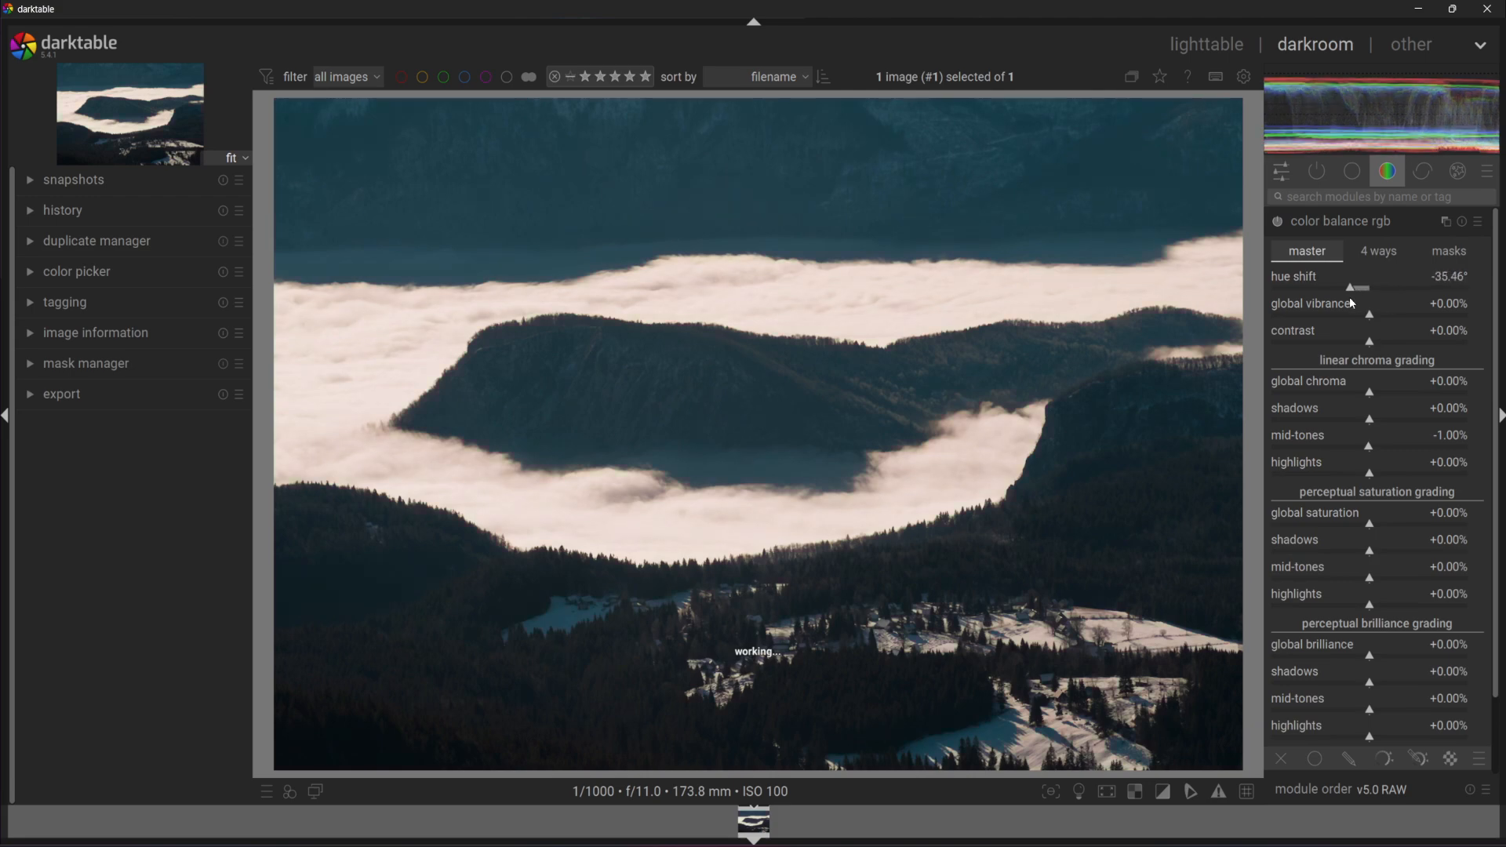
click(1378, 251)
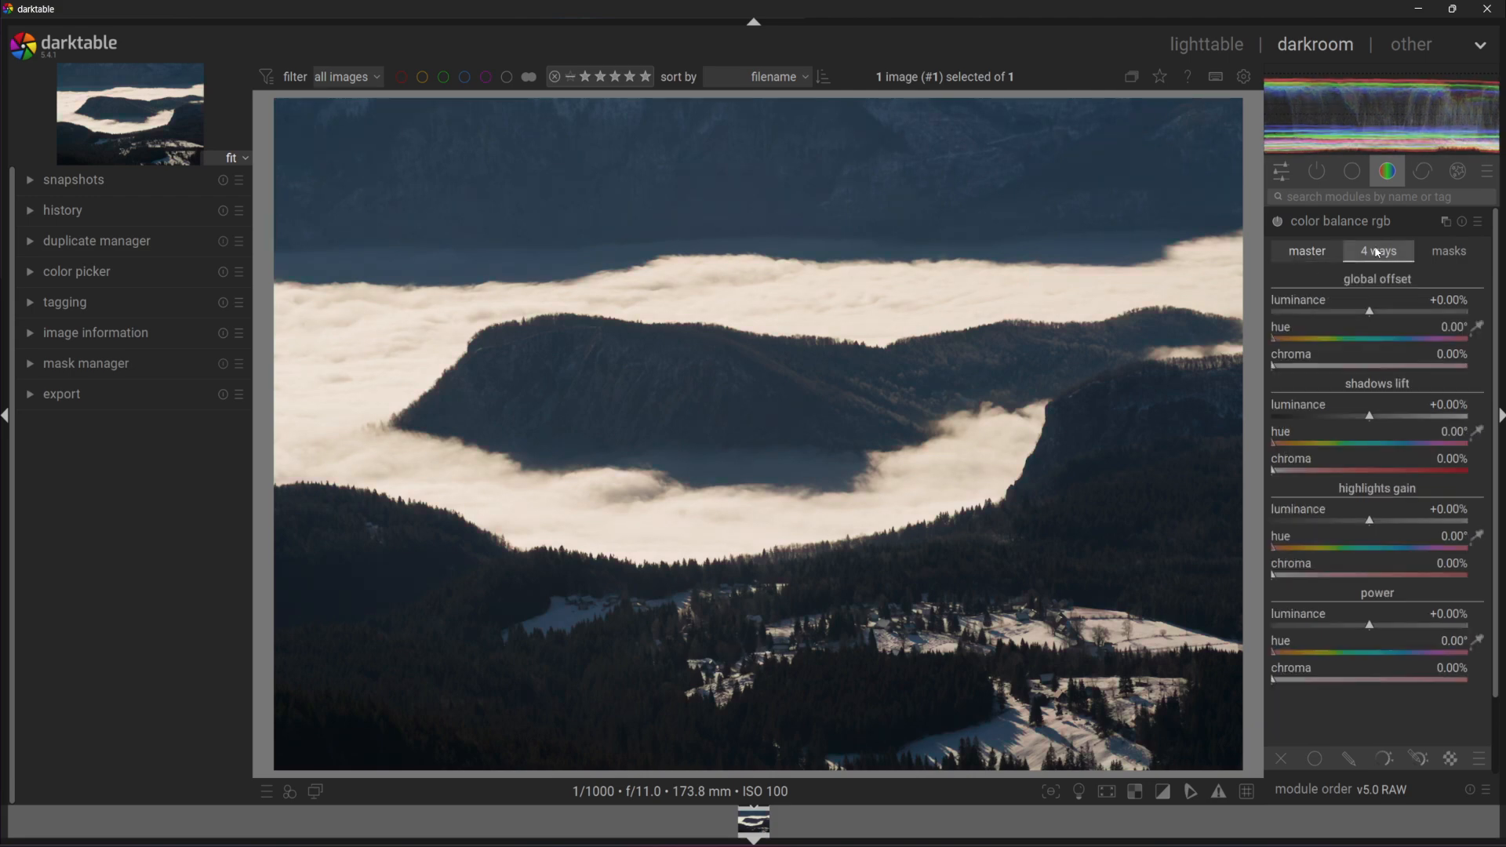
click(1381, 314)
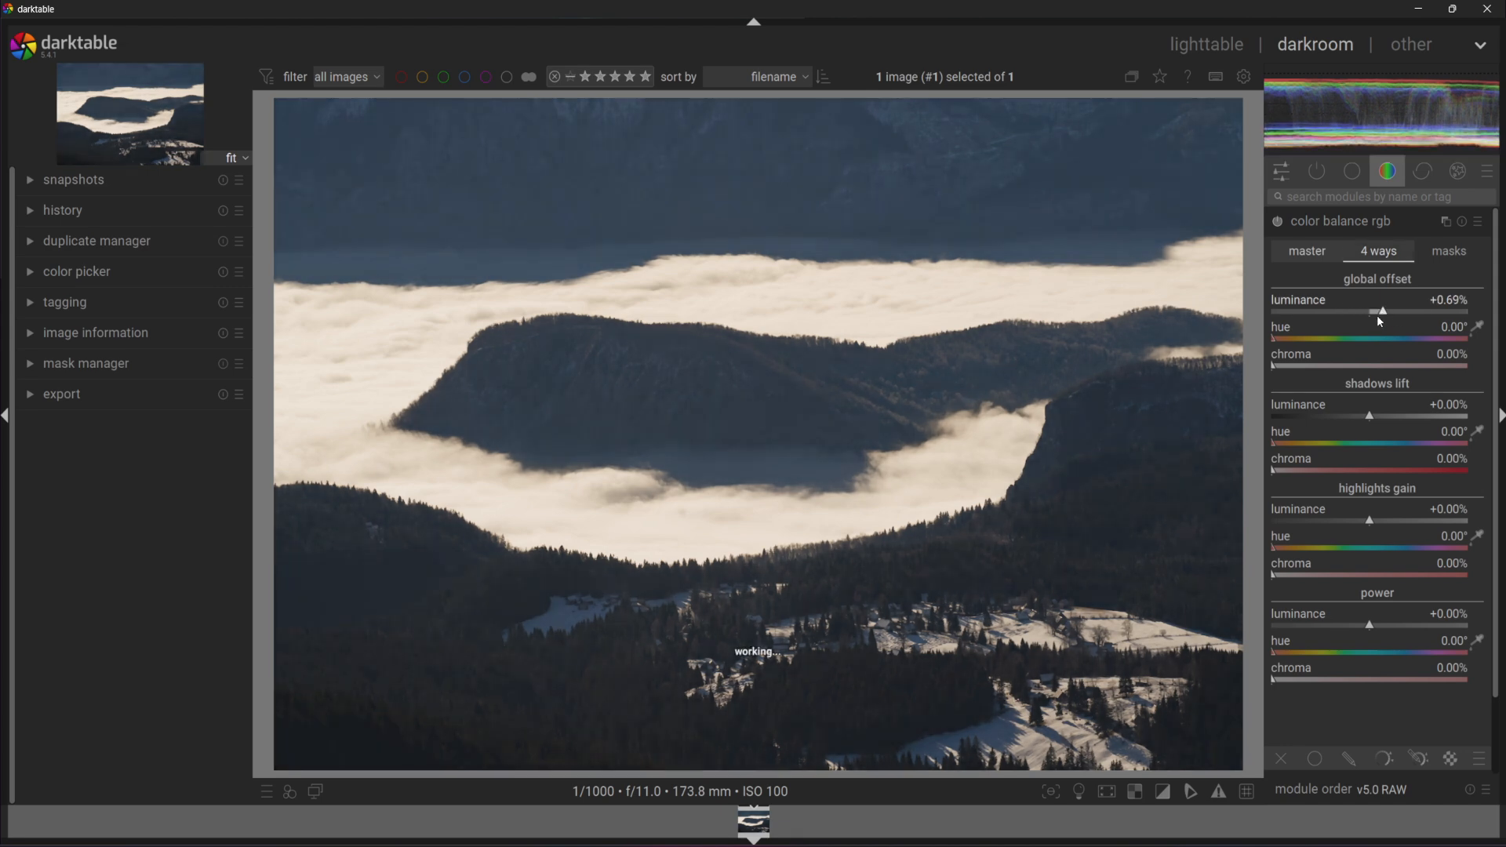
click(1373, 314)
Lower shadows lift luminance to −31.67% and brighten the highlights gain luminance.
click(1360, 417)
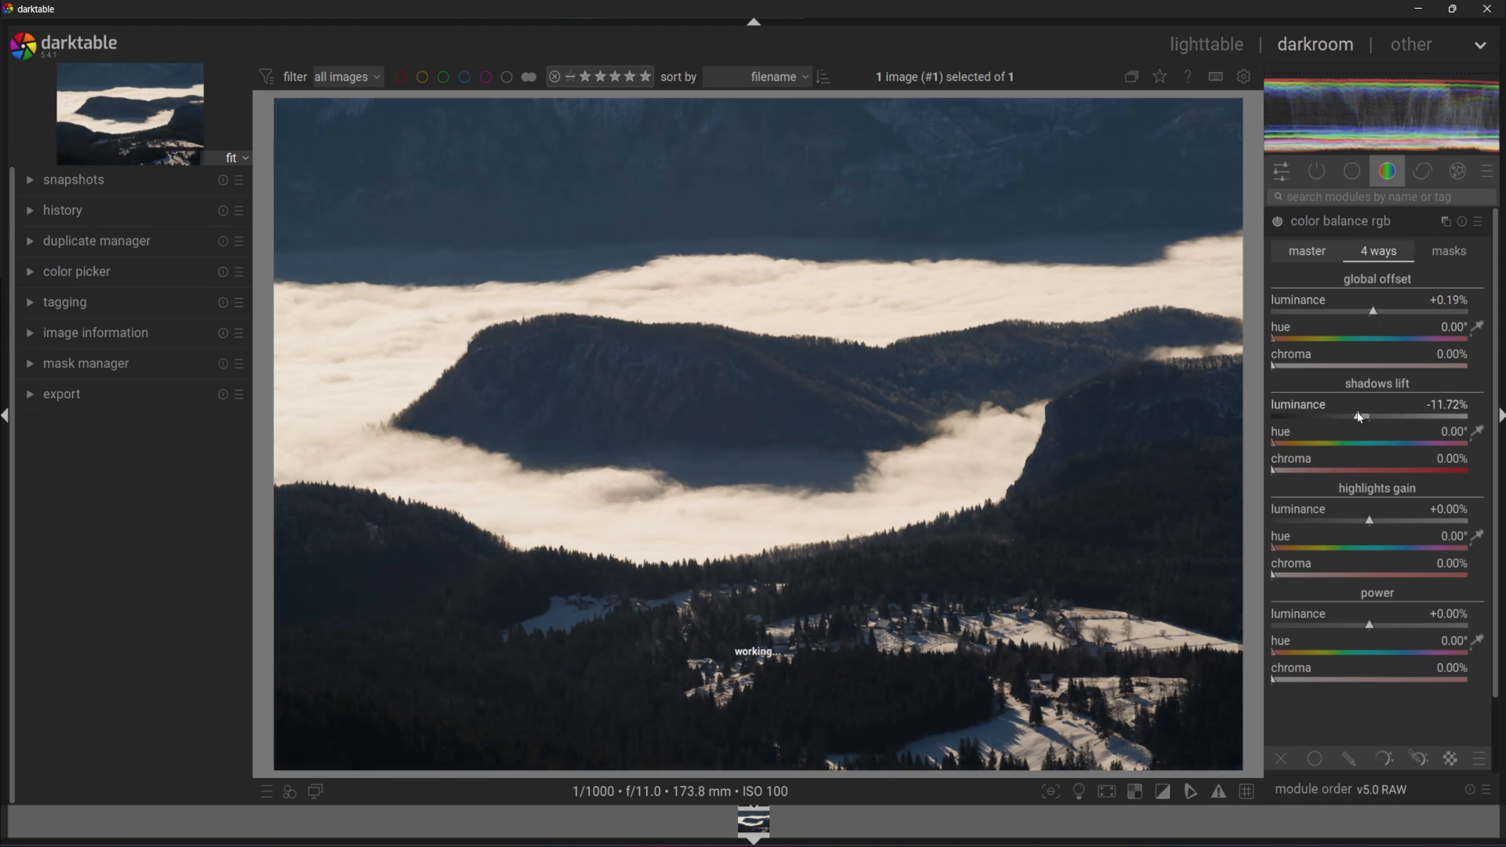
drag(1360, 417, 1339, 416)
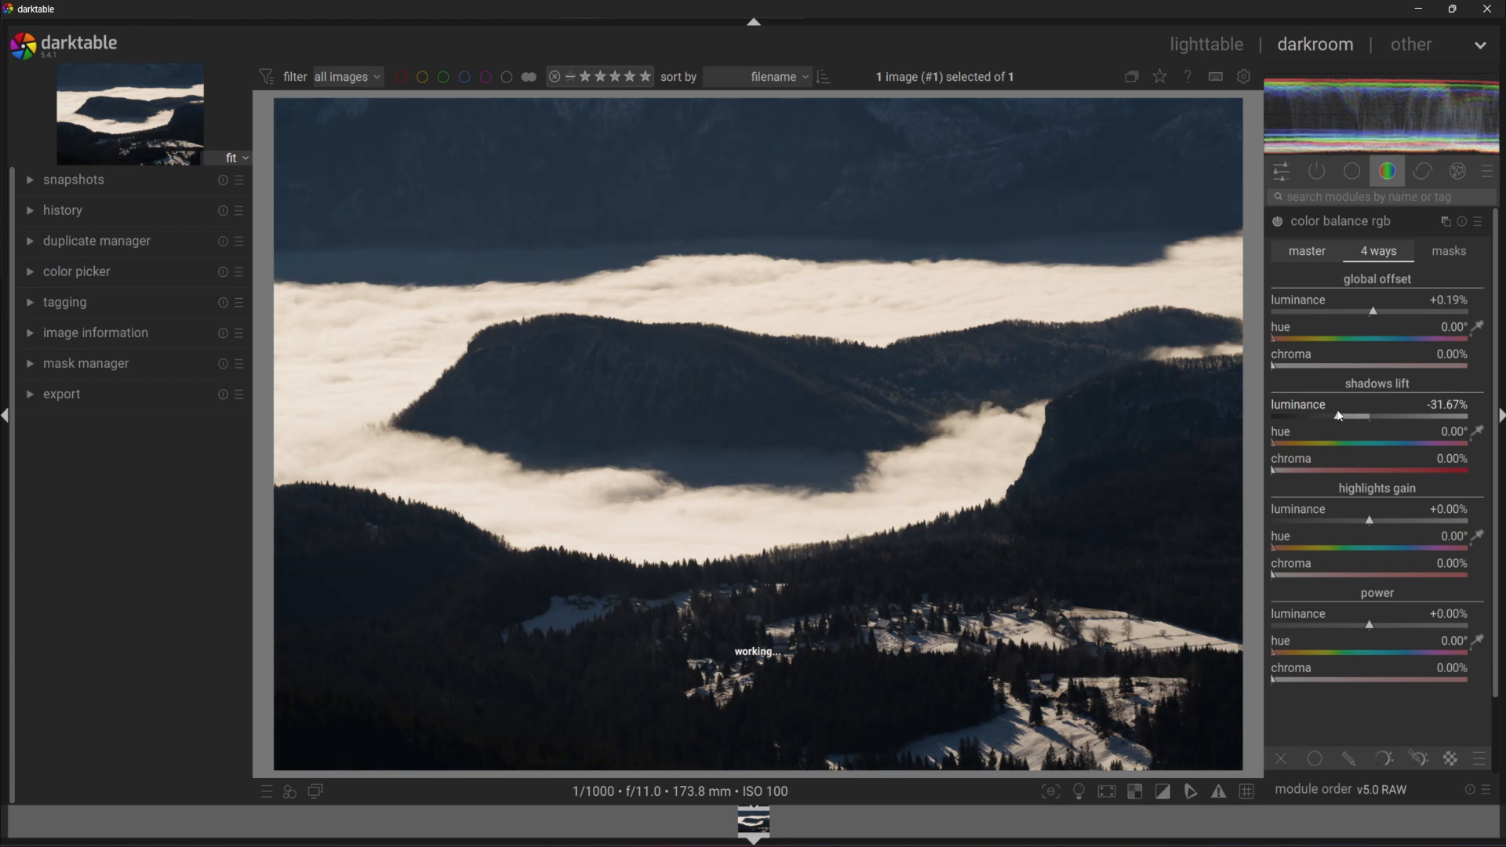
drag(1377, 519, 1388, 523)
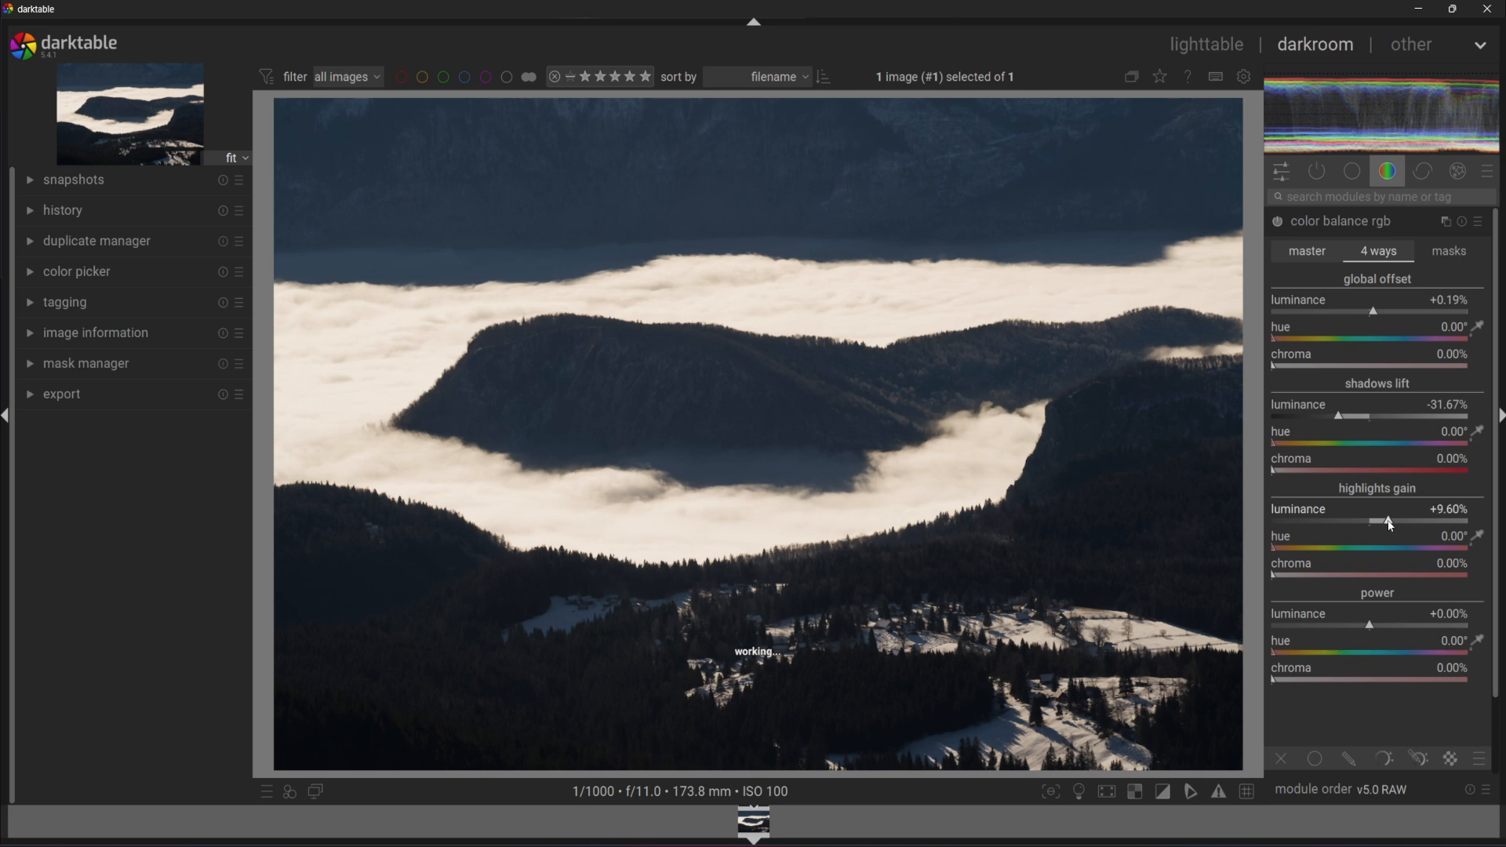
click(1453, 253)
click(1349, 250)
click(1308, 251)
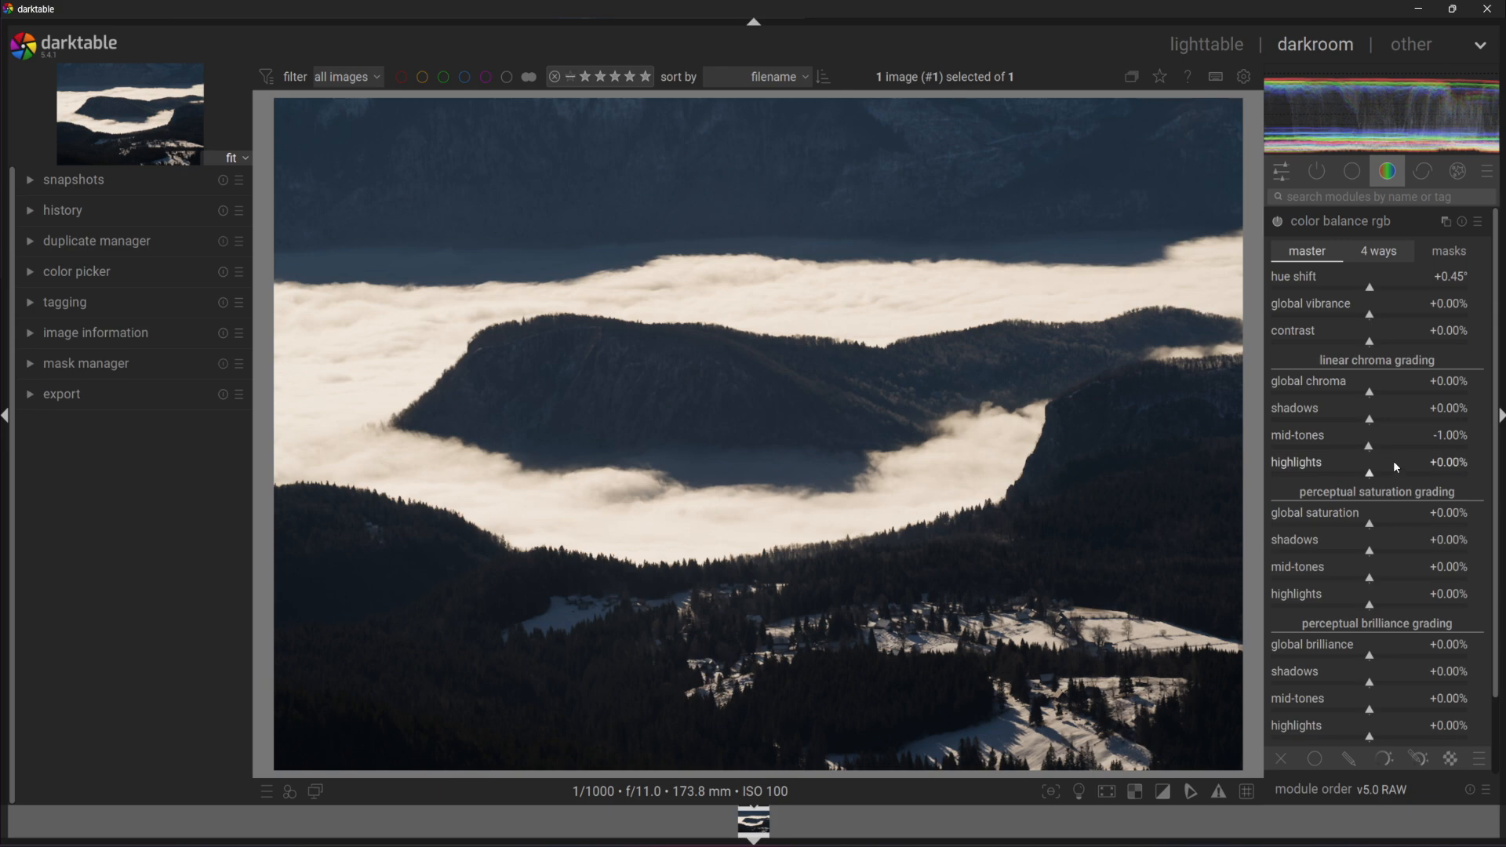
Raise global saturation to +2.74% with desaturated shadows, then expand export settings.
scroll(1393, 463, down, 2)
drag(1369, 527, 1346, 555)
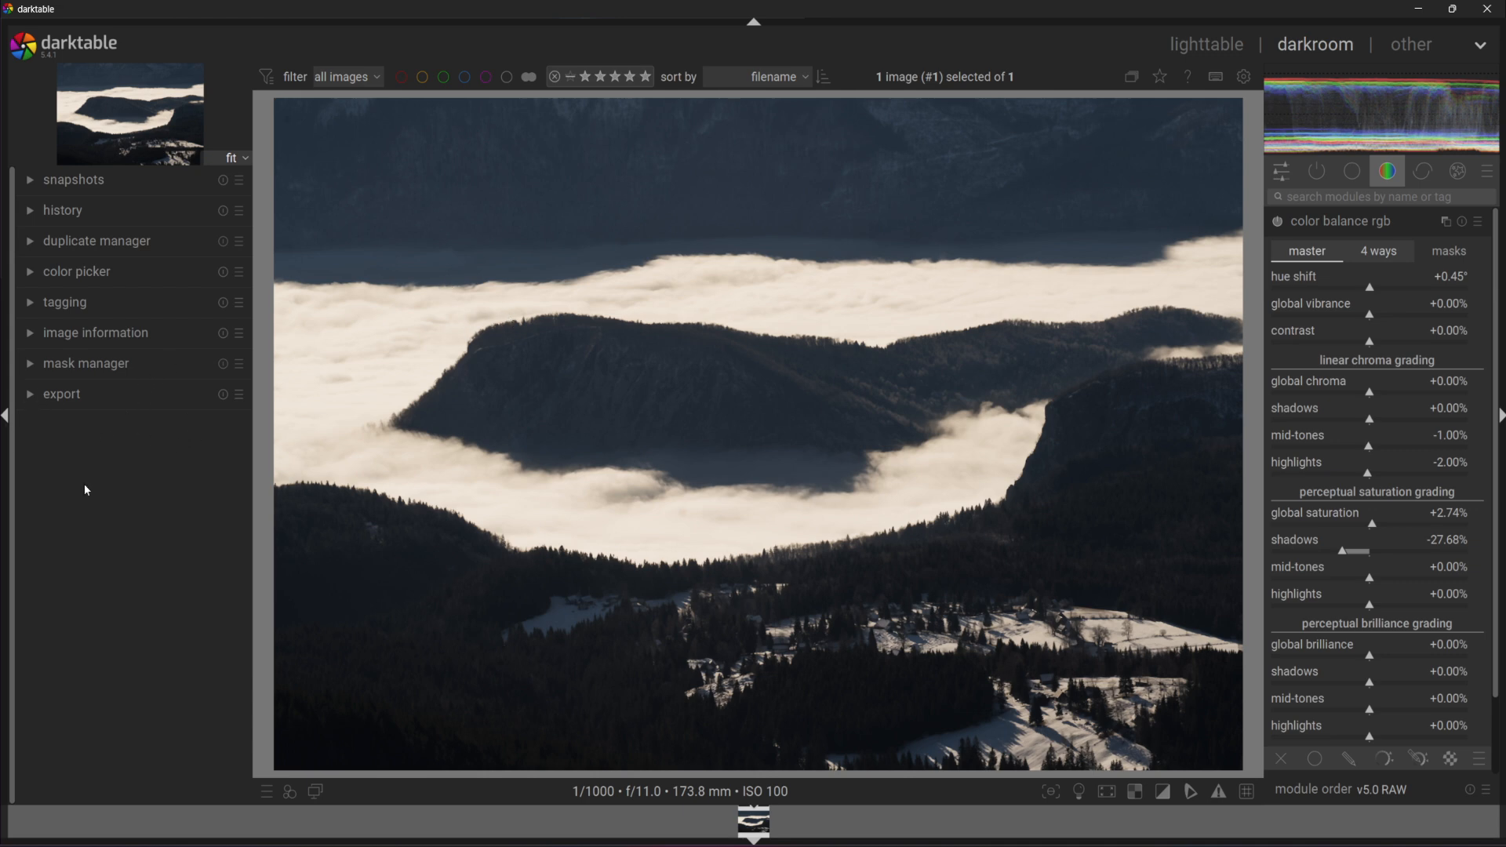
click(34, 398)
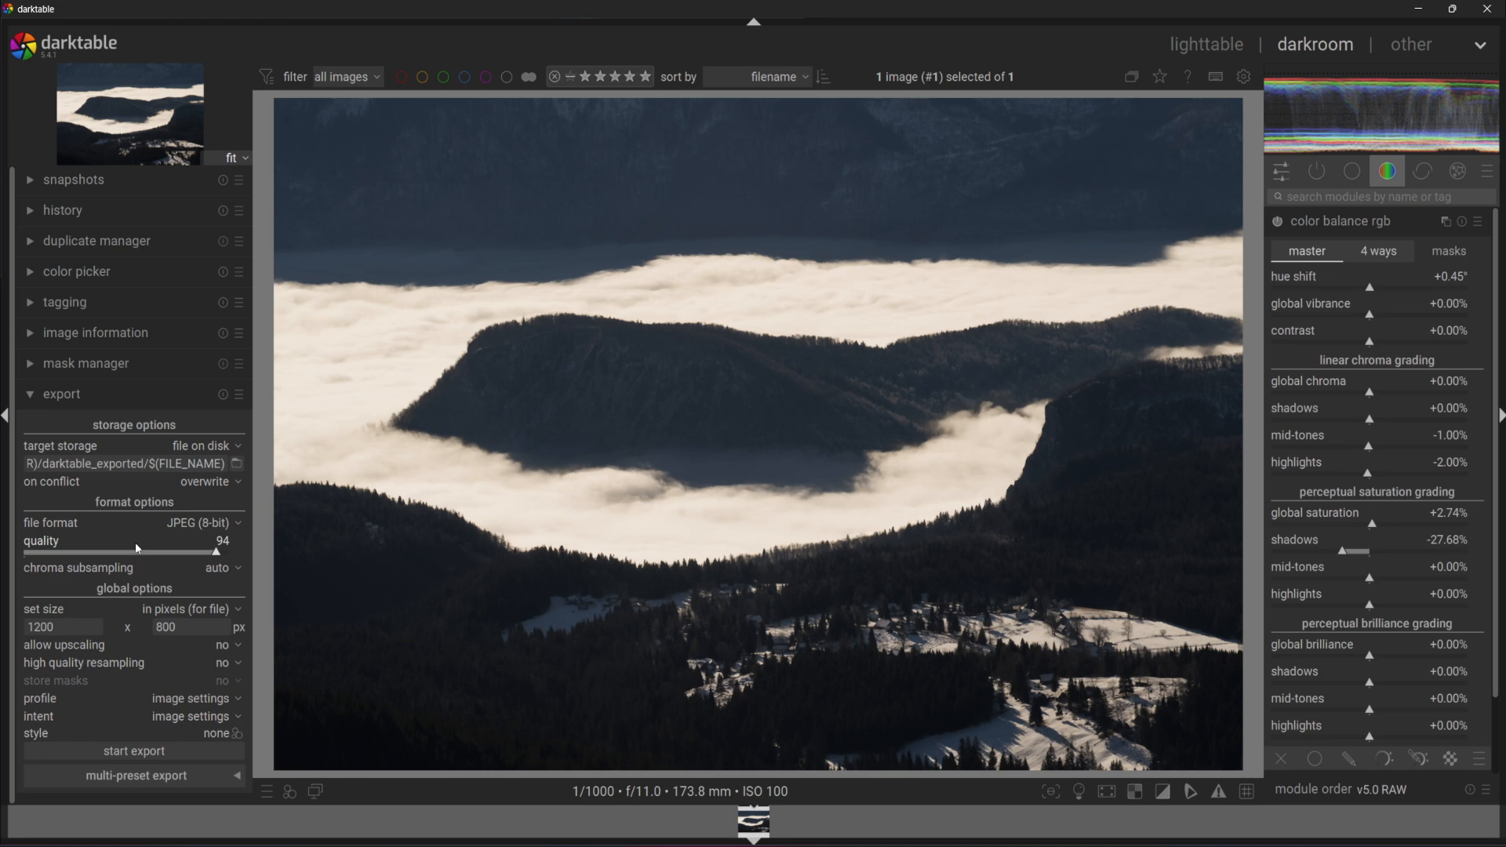
Keep JPEG (8-bit) export with 4:4:4 chroma subsampling and high quality resampling on.
click(239, 521)
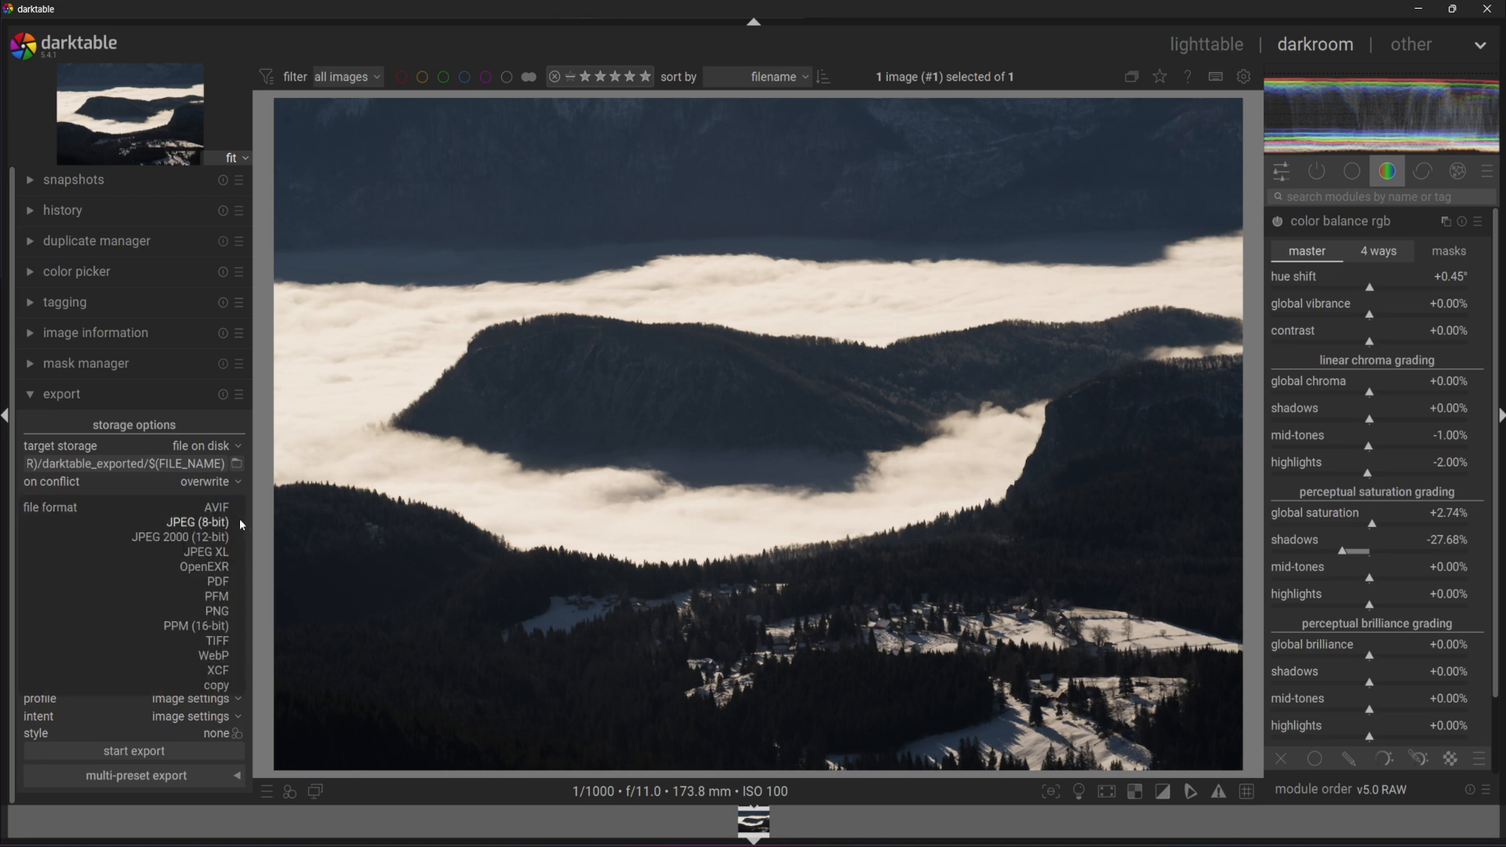
click(187, 492)
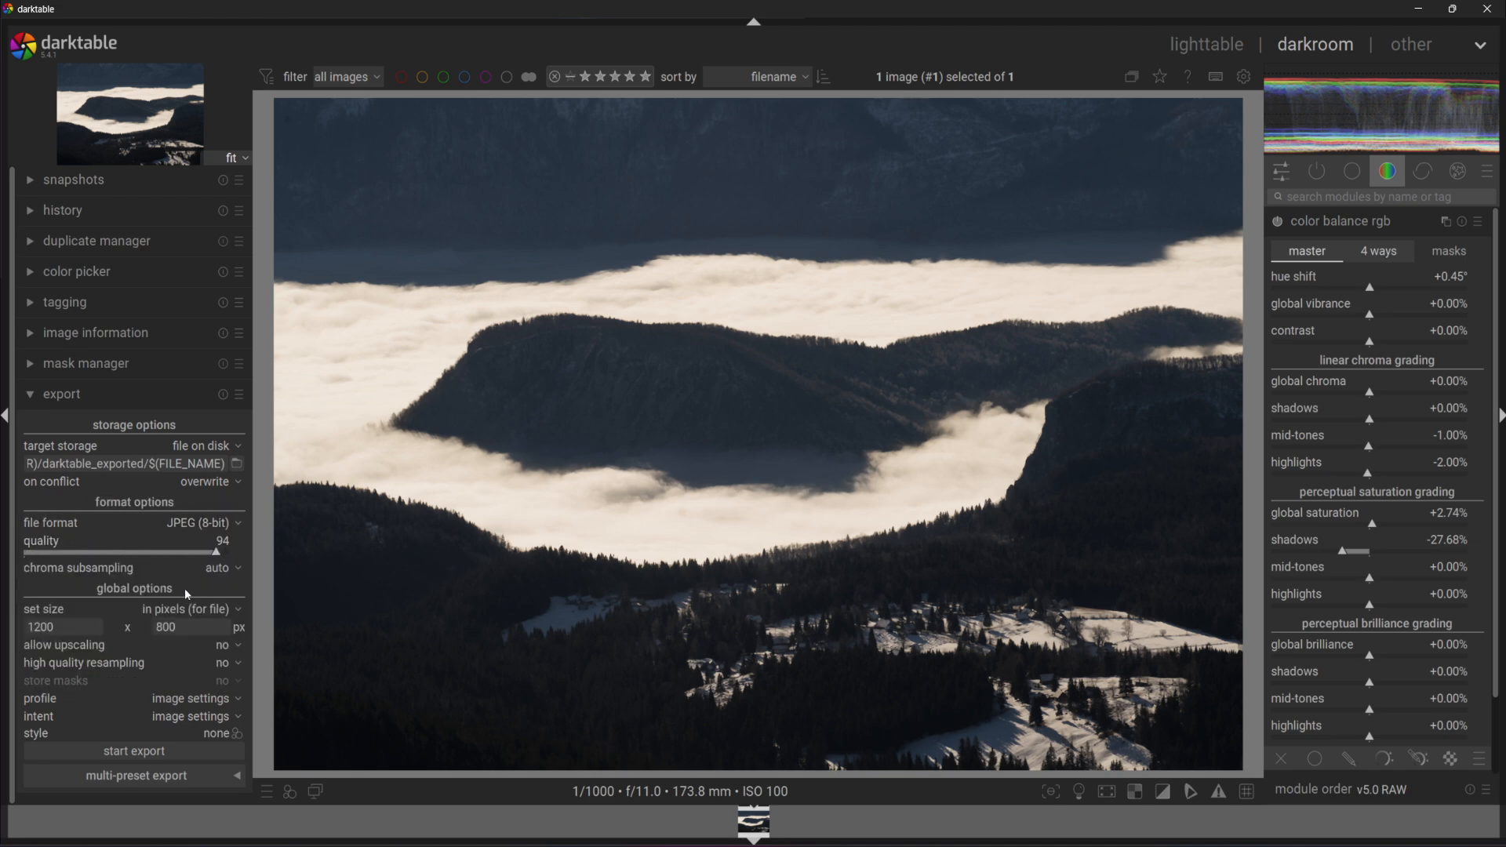
scroll(143, 575, down, 1)
click(210, 664)
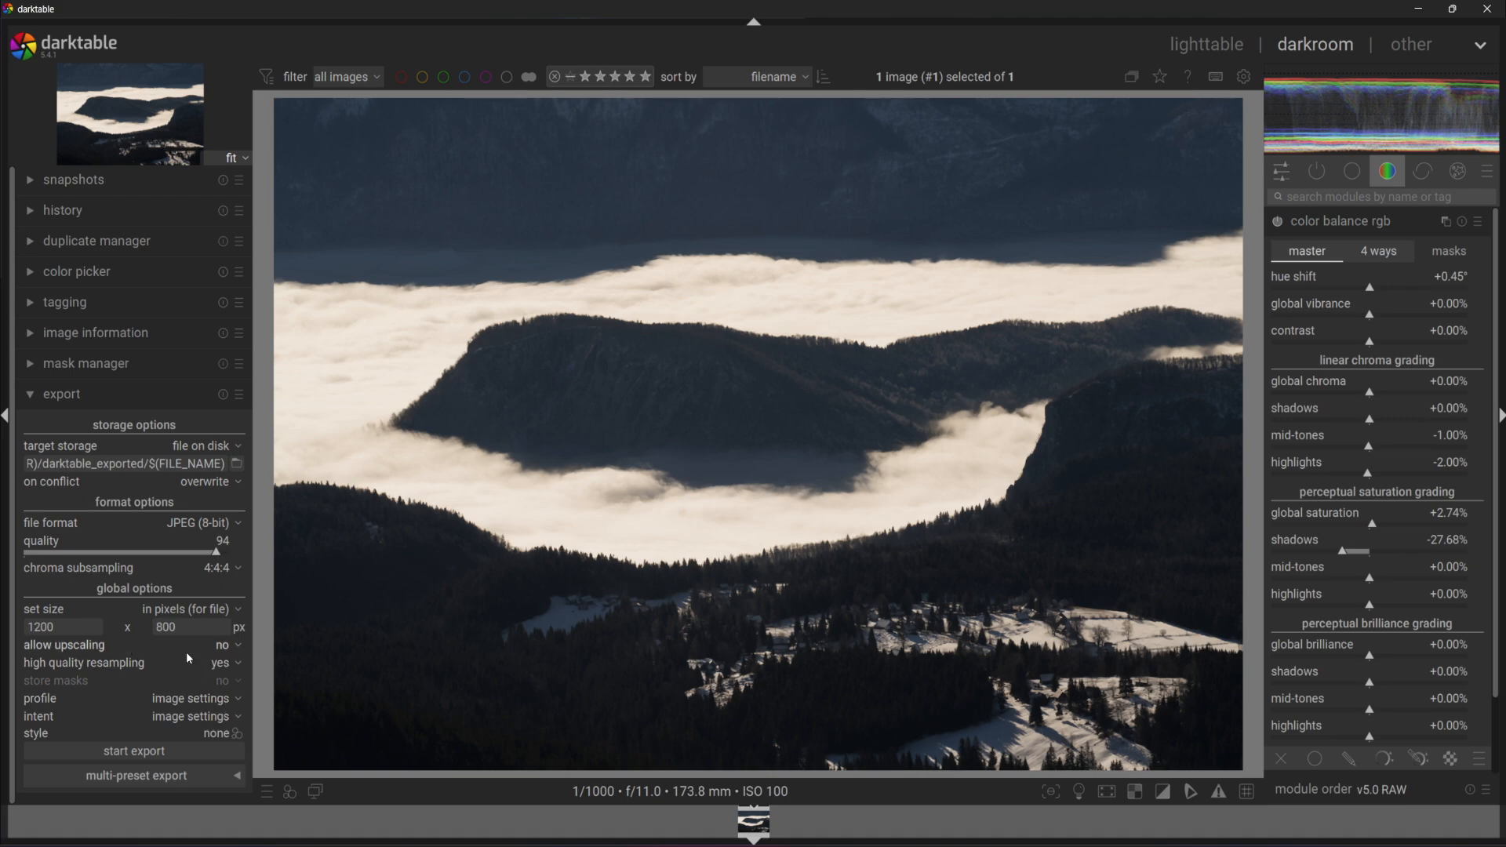